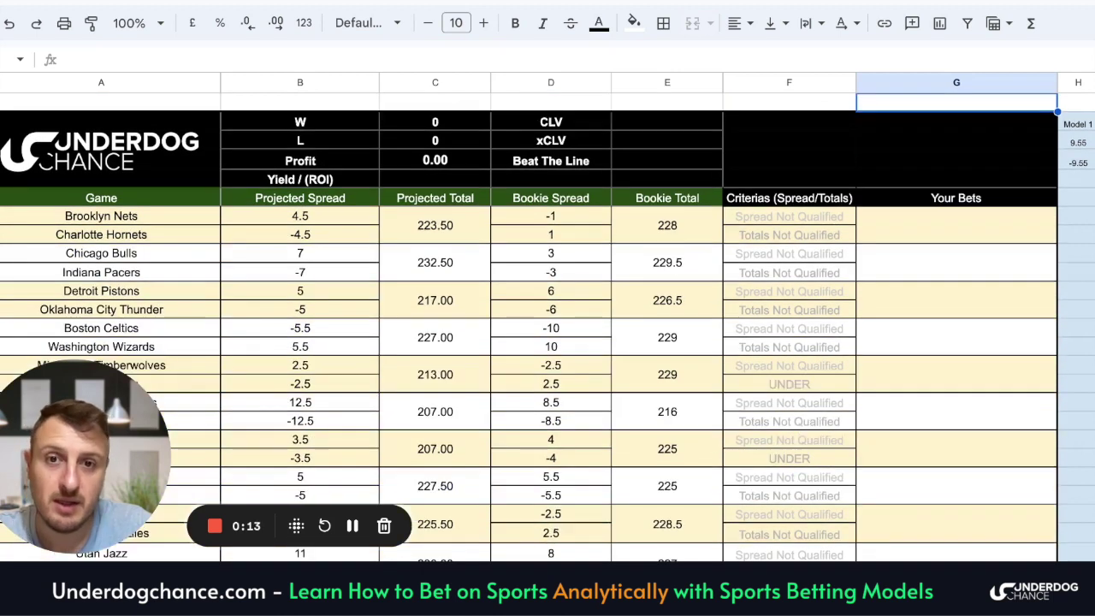
# Step: Examine the team lookup block and the games table, comparing projected spreads and totals with the bookie lines and criteria results
pyautogui.scroll(-4, 547, 328)
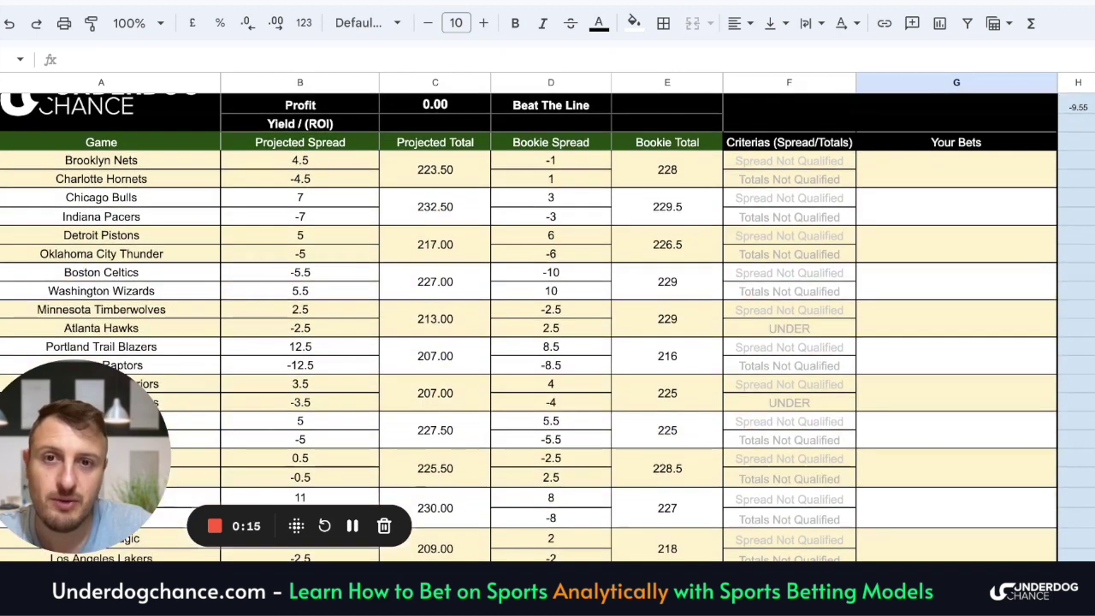
pyautogui.scroll(-1, 547, 322)
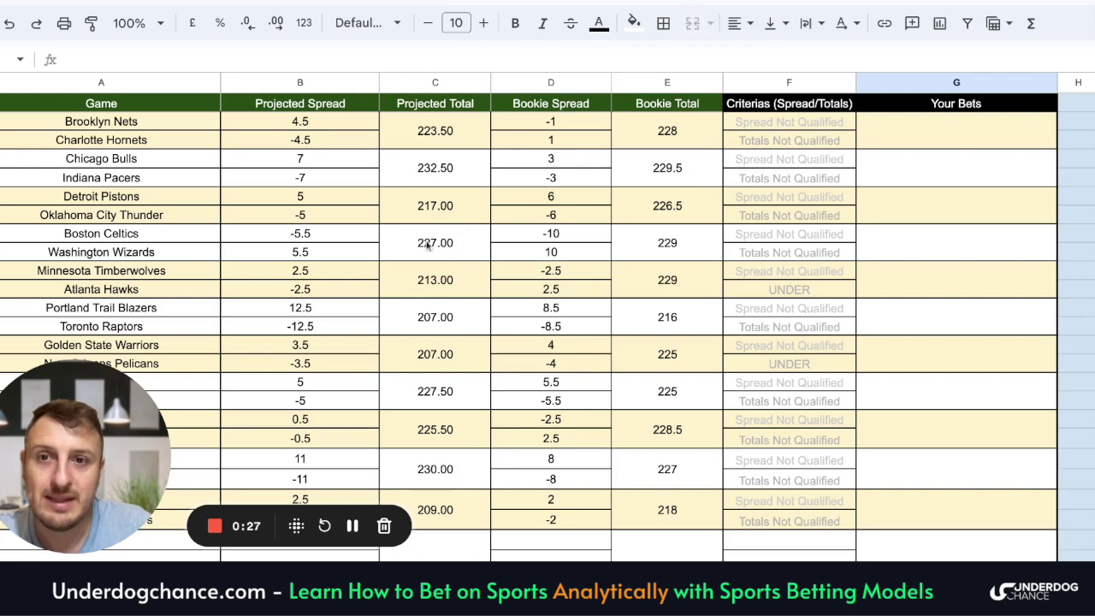
pyautogui.scroll(1, 379, 261)
pyautogui.scroll(-1, 379, 262)
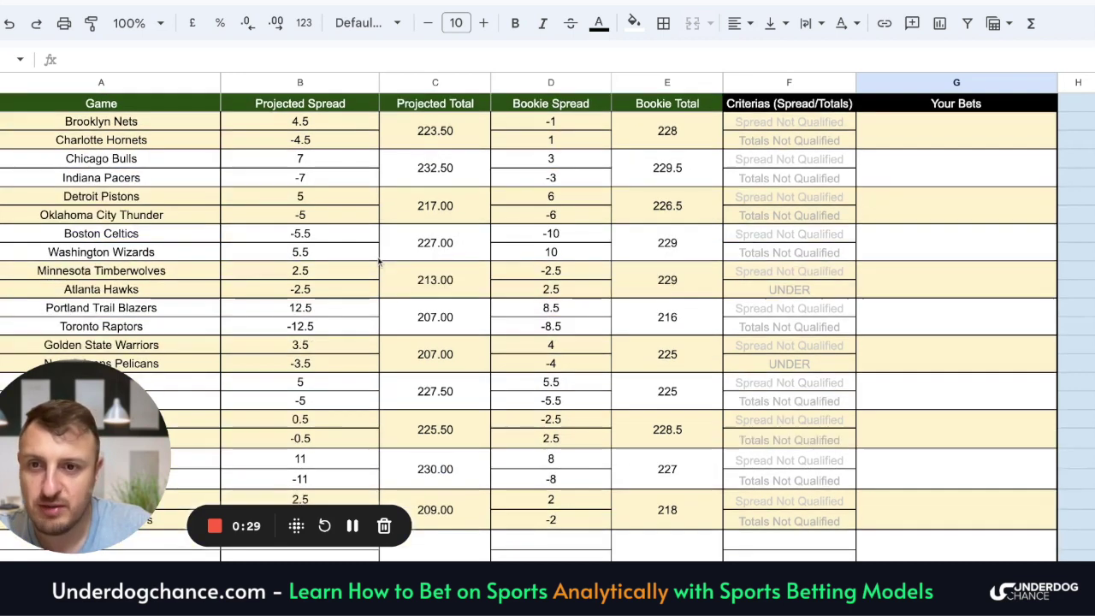
pyautogui.scroll(9, 377, 261)
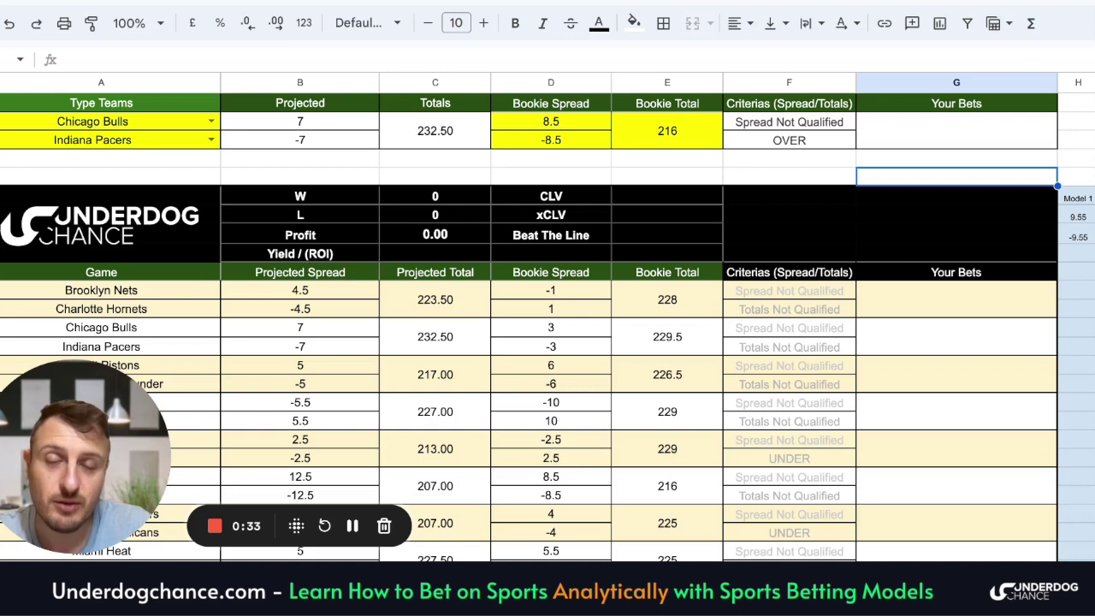
pyautogui.scroll(-1, 547, 325)
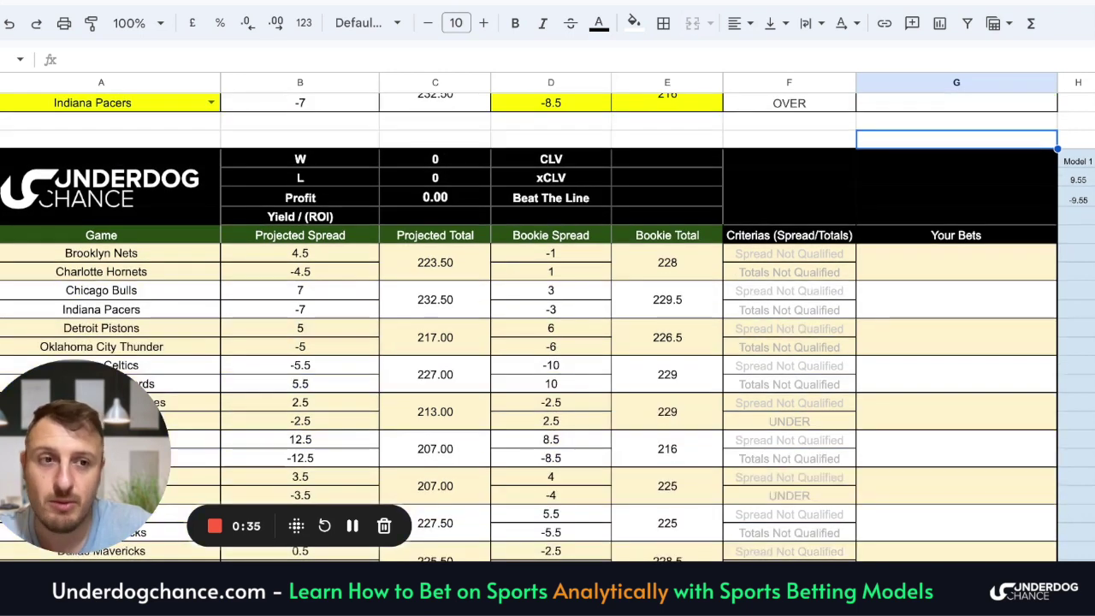
pyautogui.scroll(-2, 547, 325)
pyautogui.scroll(-2, 547, 325)
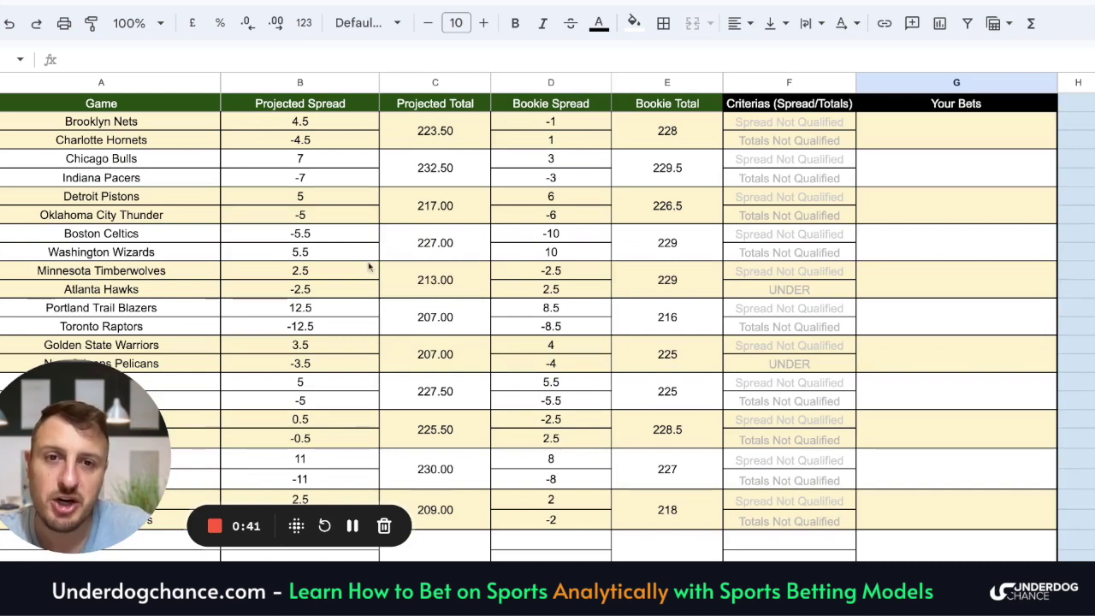
pyautogui.scroll(2, 368, 270)
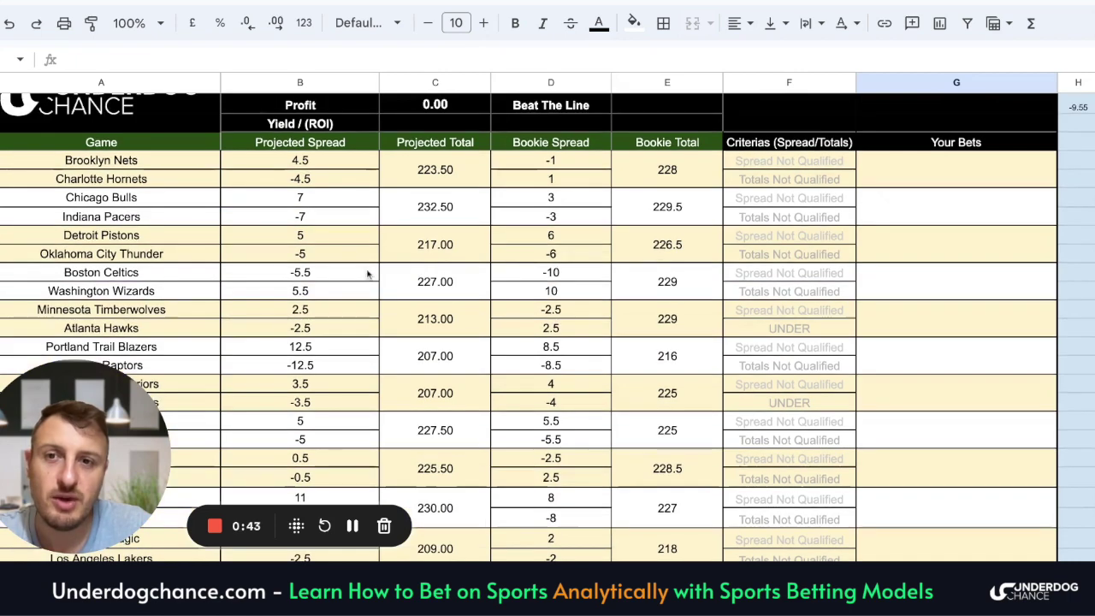
pyautogui.scroll(3, 368, 274)
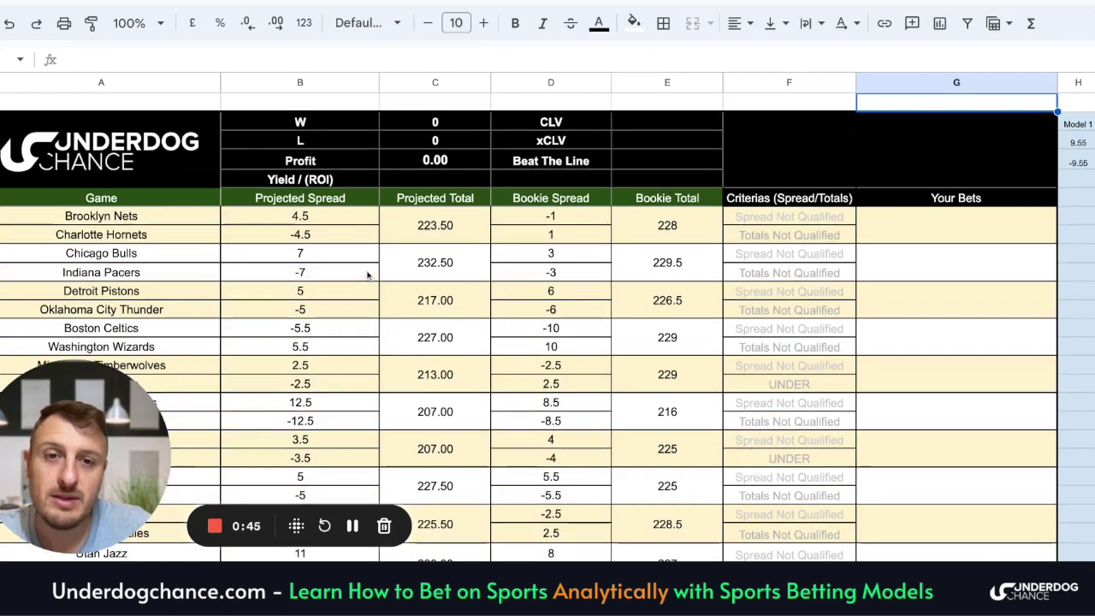
pyautogui.scroll(-5, 365, 257)
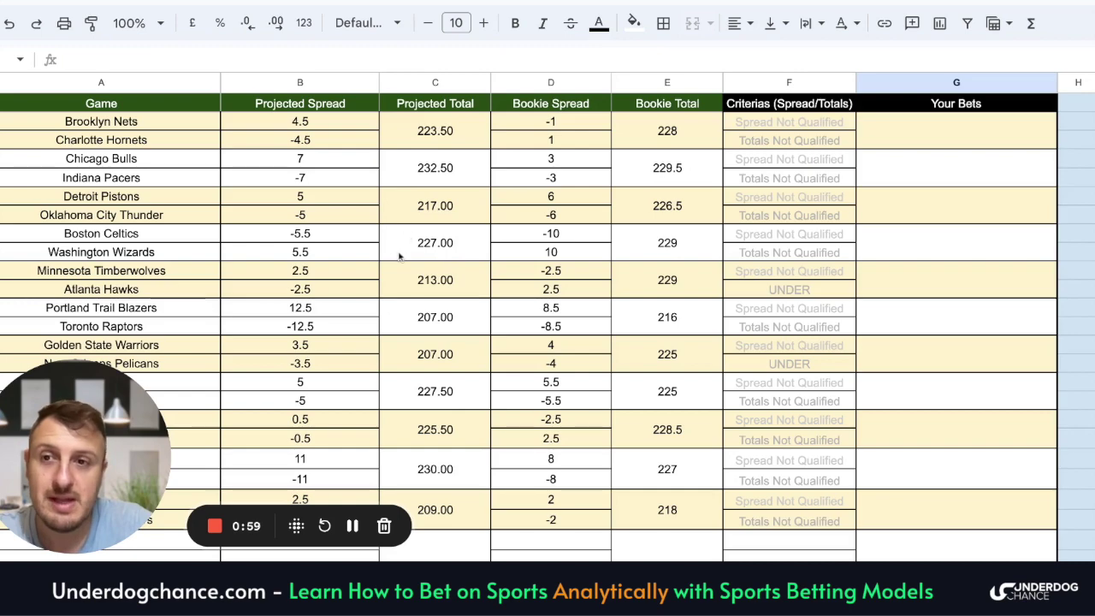
pyautogui.scroll(5, 402, 253)
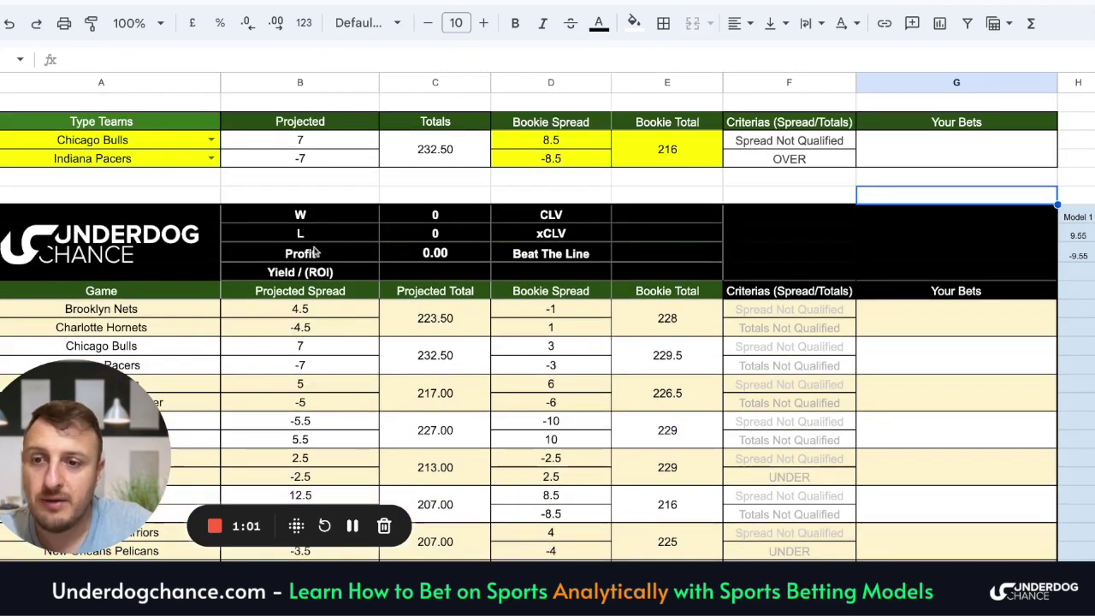
pyautogui.scroll(-2, 317, 248)
pyautogui.scroll(2, 315, 223)
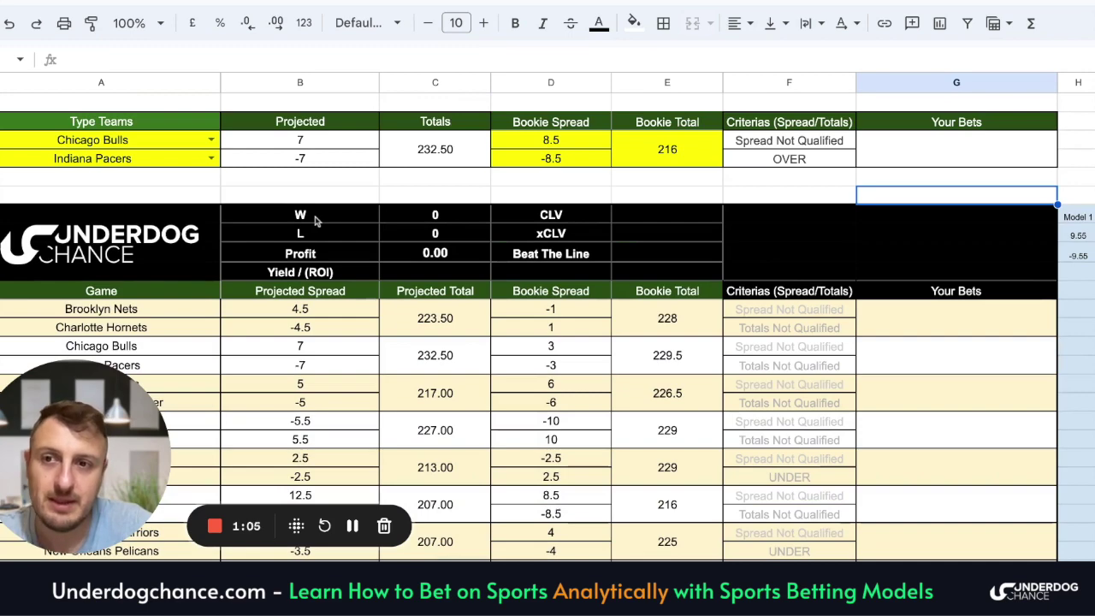
pyautogui.scroll(-2, 314, 221)
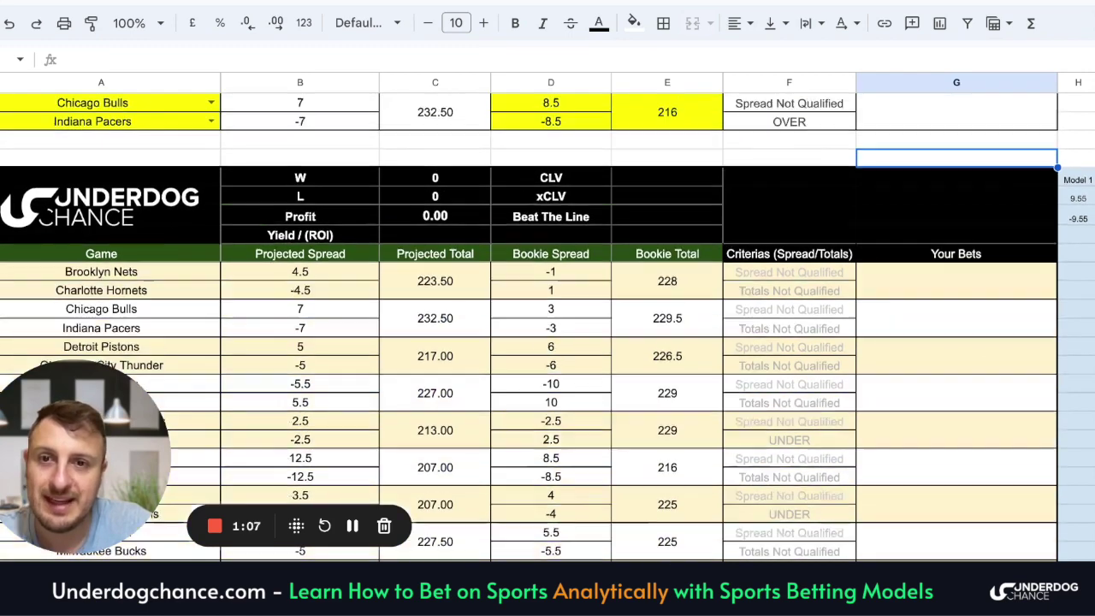
pyautogui.scroll(3, 206, 157)
pyautogui.scroll(-5, 179, 212)
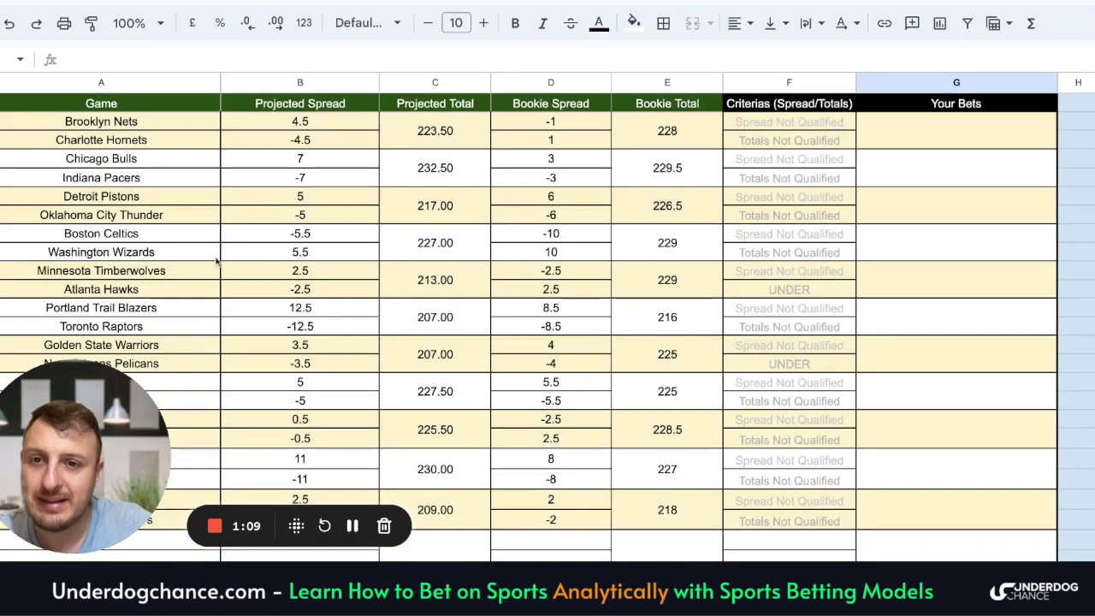
# Step: Copy Brooklyn Nets and Charlotte Hornets from the games table into the two yellow Type Teams cells as values only
pyautogui.scroll(-5, 151, 178)
pyautogui.scroll(8, 146, 196)
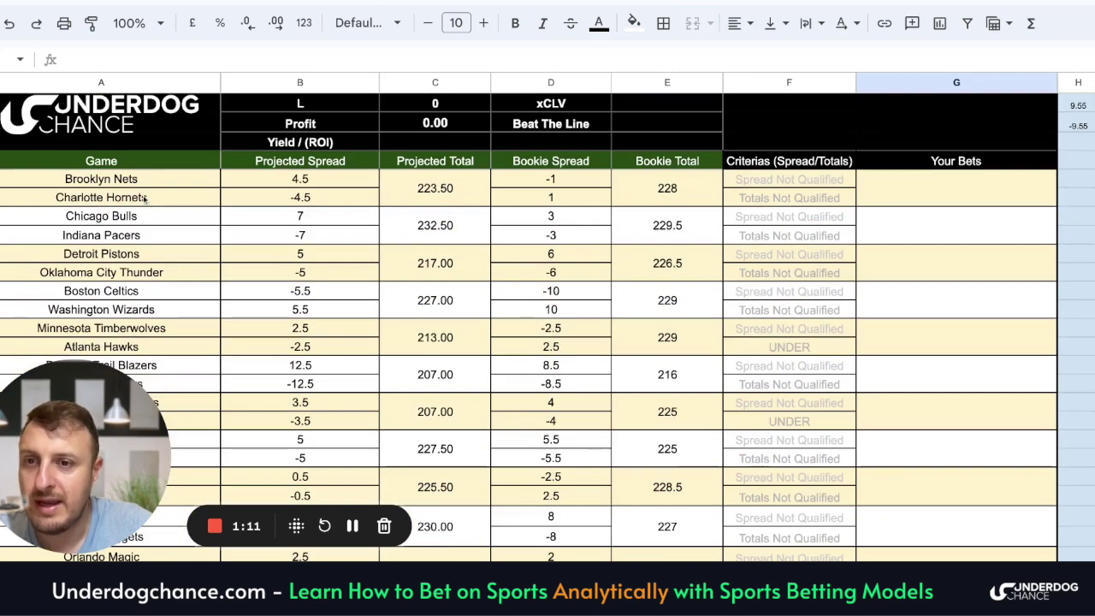
pyautogui.moveTo(135, 180); pyautogui.dragTo(137, 202)
pyautogui.rightClick(137, 202)
pyautogui.click(184, 115)
pyautogui.scroll(7, 145, 203)
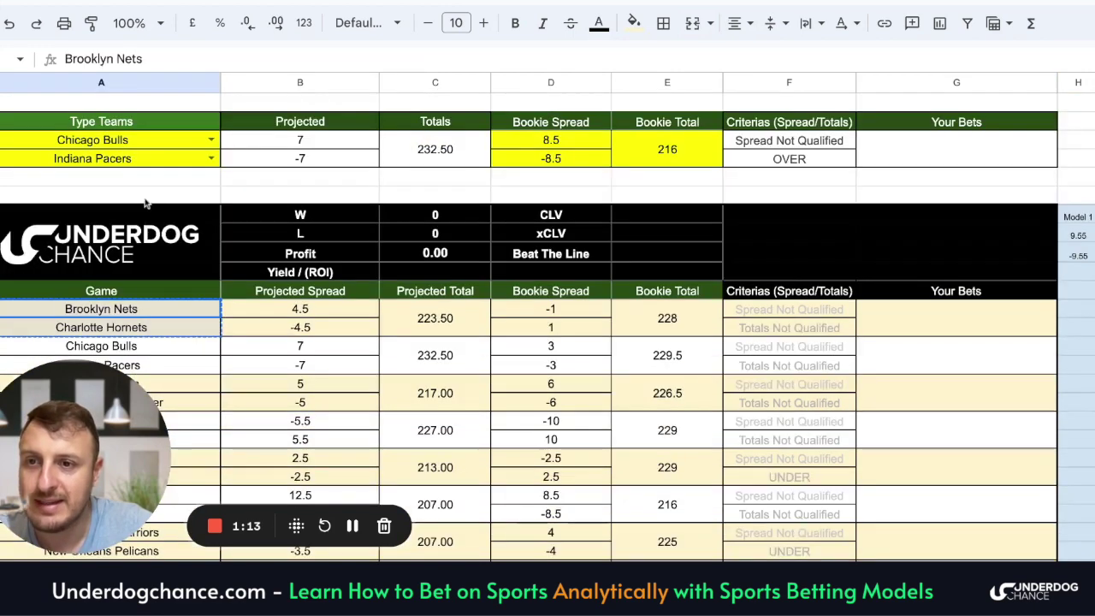
pyautogui.rightClick(115, 150)
pyautogui.moveTo(184, 174)
pyautogui.click(444, 180)
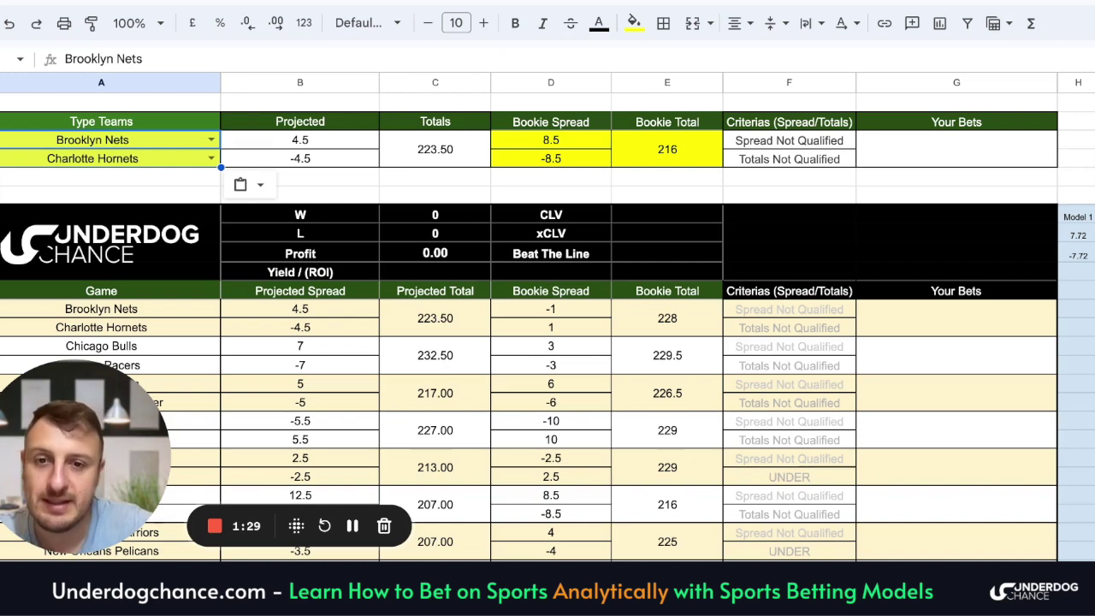
# Step: Copy the Brooklyn Nets–Charlotte Hornets bookie spreads (-1 and 1) and total (228) into the yellow lookup cells as values only
pyautogui.moveTo(584, 313); pyautogui.dragTo(722, 335)
pyautogui.rightClick(656, 329)
pyautogui.click(684, 115)
pyautogui.rightClick(581, 143)
pyautogui.moveTo(651, 174)
pyautogui.click(892, 178)
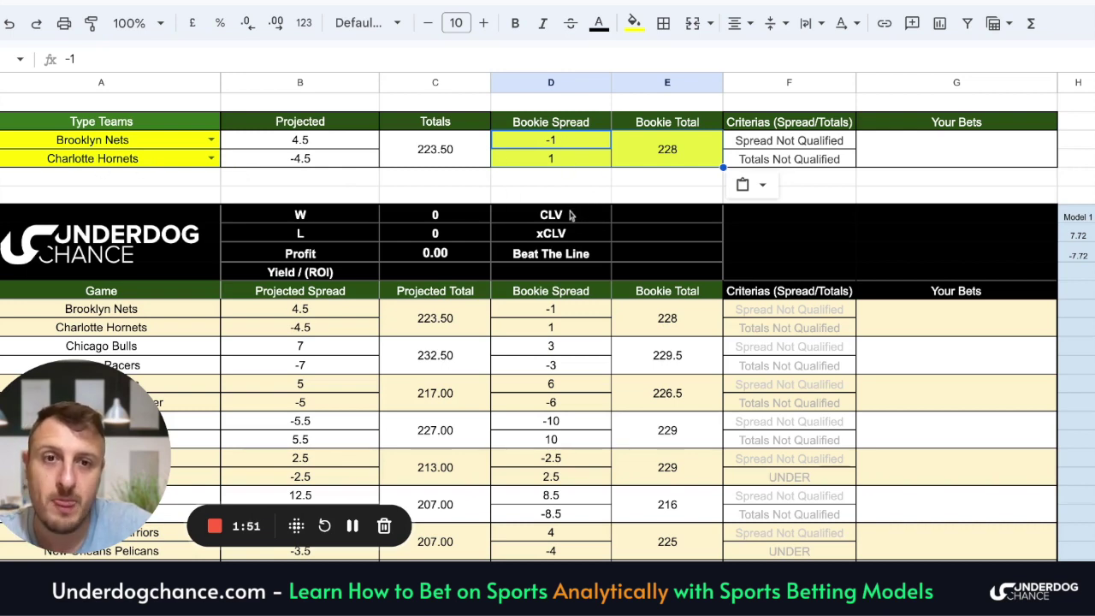
# Step: Enter the note "No Totals Focus" in column G of the black summary block, in the xCLV row
pyautogui.click(841, 234)
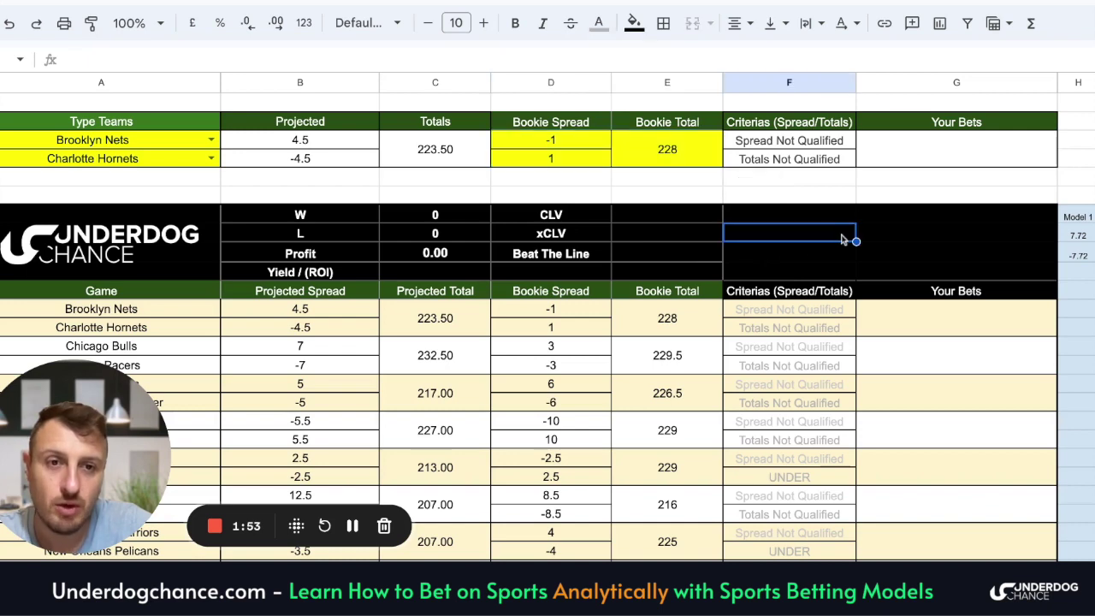
pyautogui.click(920, 237)
pyautogui.write('No ')
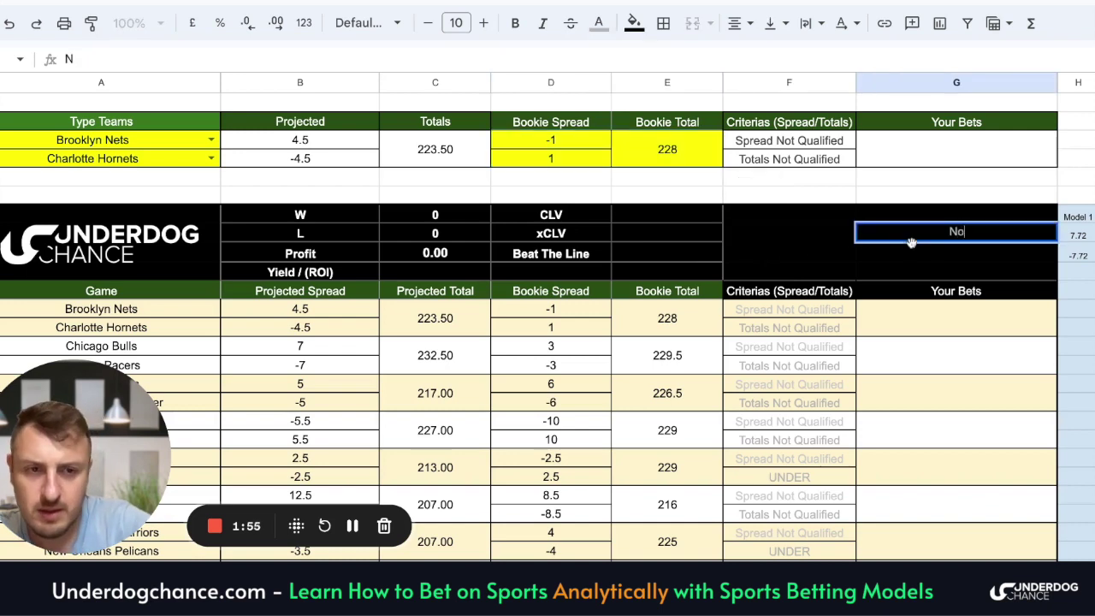
pyautogui.write('Totals')
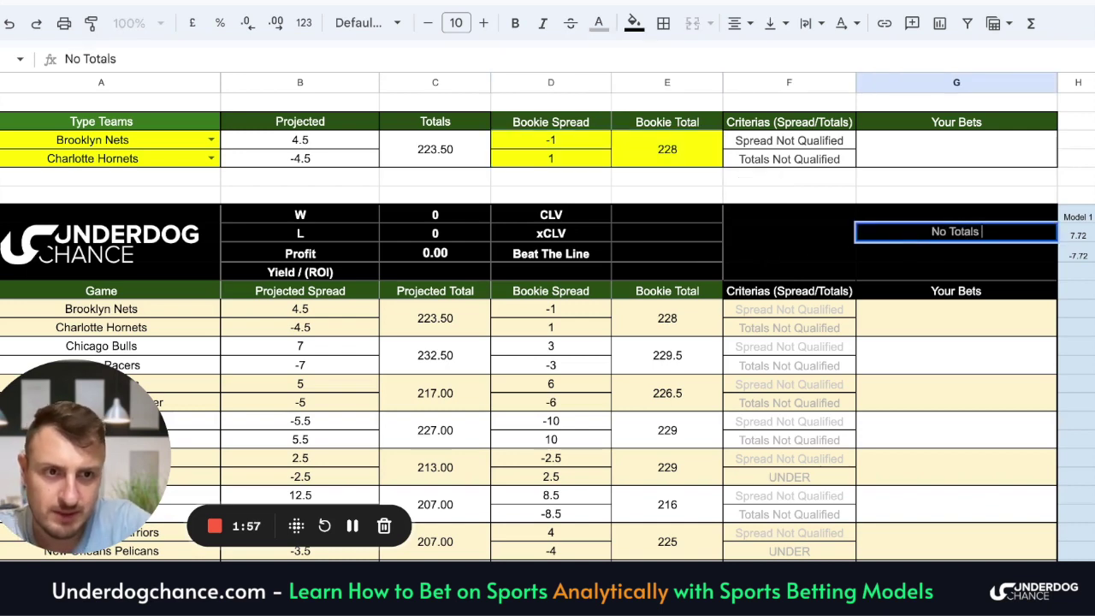
pyautogui.write(' Focus')
pyautogui.press('Return')
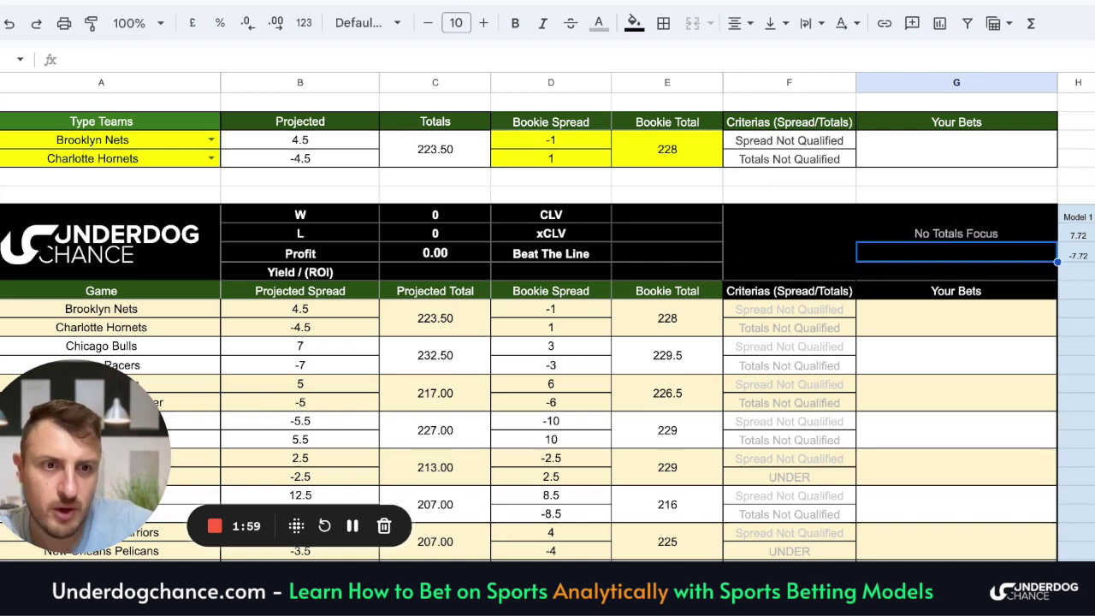
pyautogui.click(869, 216)
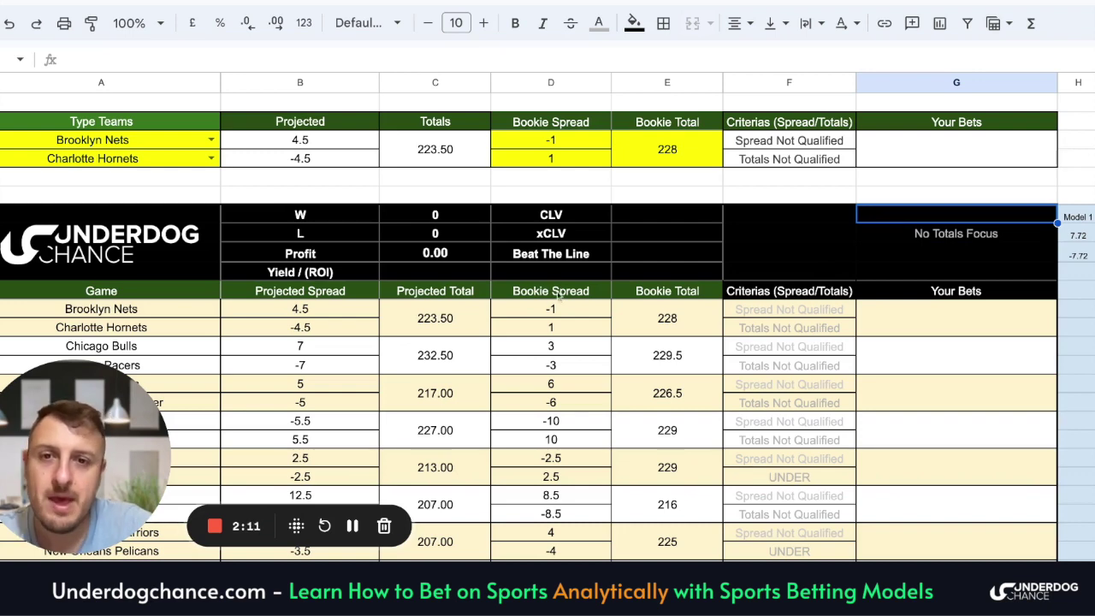
# Step: Review the Brooklyn Nets–Charlotte Hornets lookup row and every listed game, comparing projected spreads and totals with bookie lines and criteria
pyautogui.scroll(-3, 381, 248)
pyautogui.scroll(3, 381, 248)
pyautogui.moveTo(81, 144); pyautogui.dragTo(917, 167)
pyautogui.scroll(-2, 159, 213)
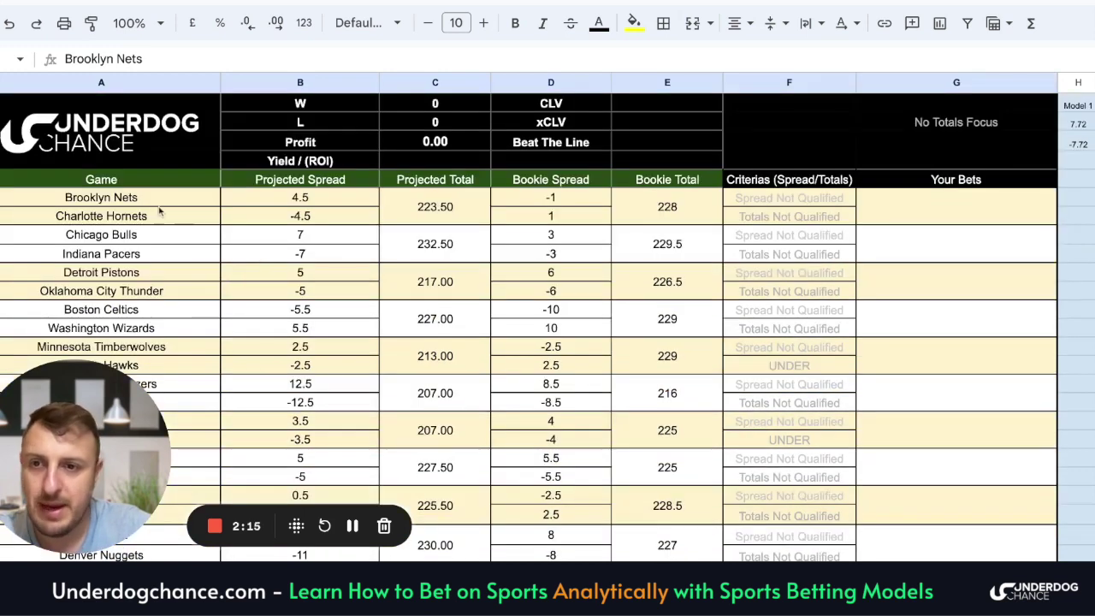
pyautogui.scroll(-1, 248, 214)
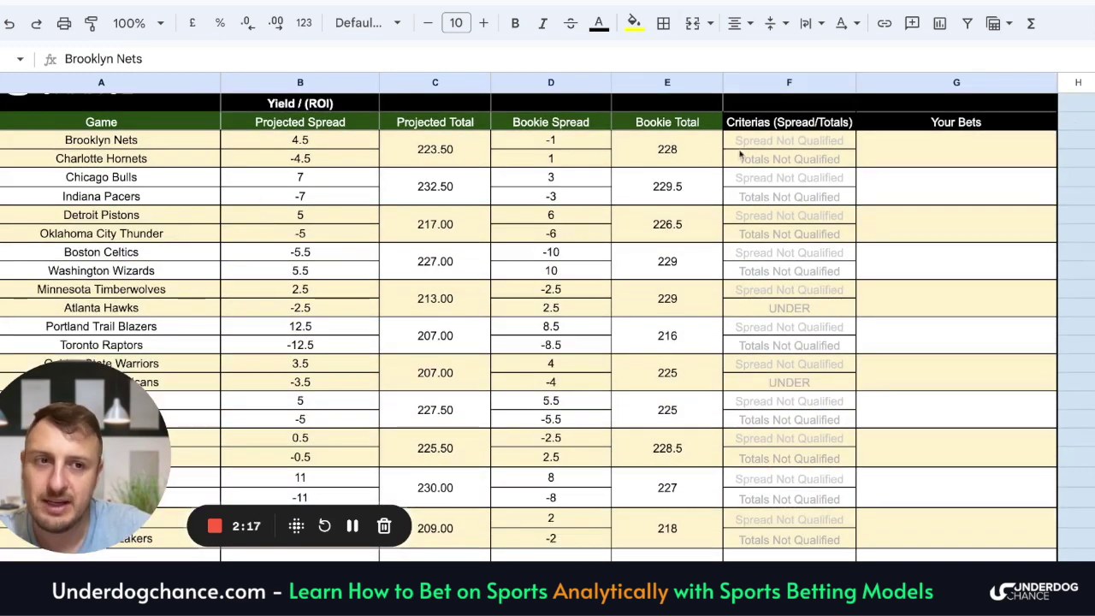
pyautogui.scroll(-1, 721, 186)
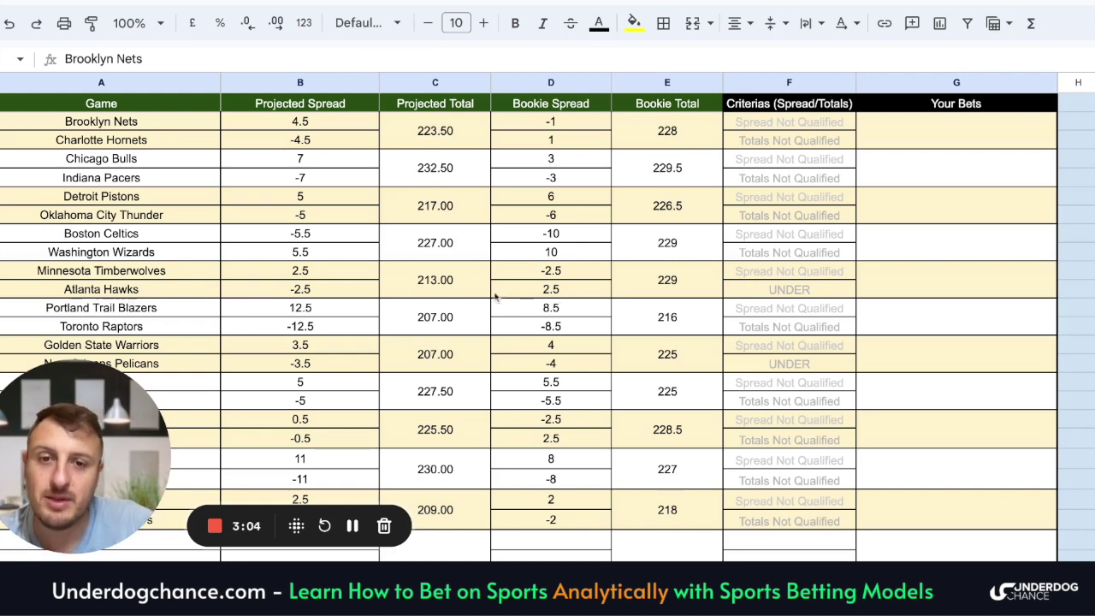
pyautogui.scroll(-1, 171, 309)
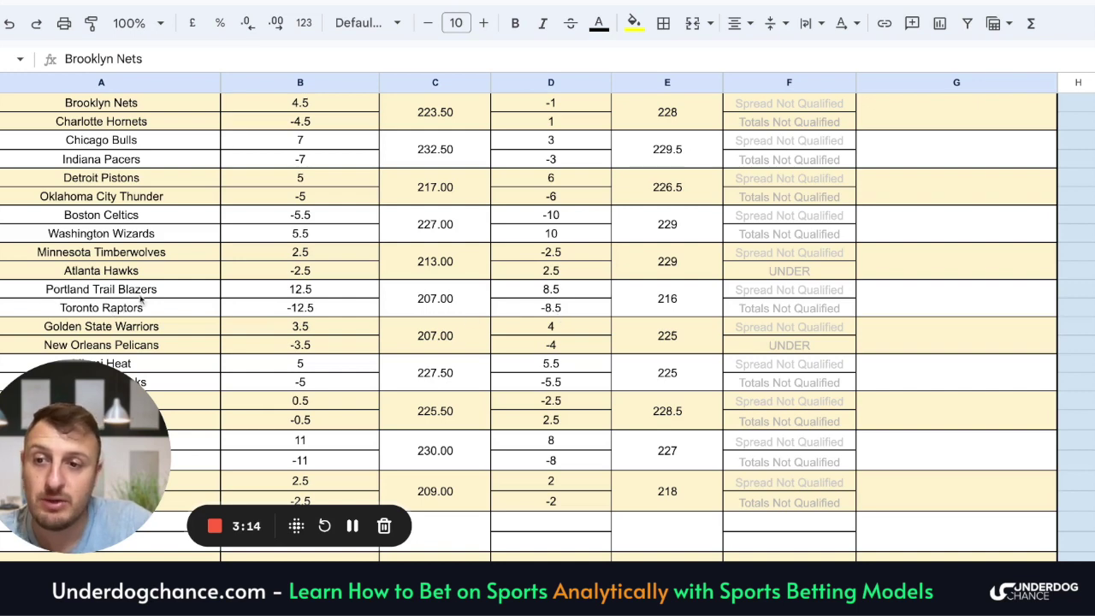
pyautogui.scroll(-1, 145, 300)
pyautogui.scroll(-1, 149, 300)
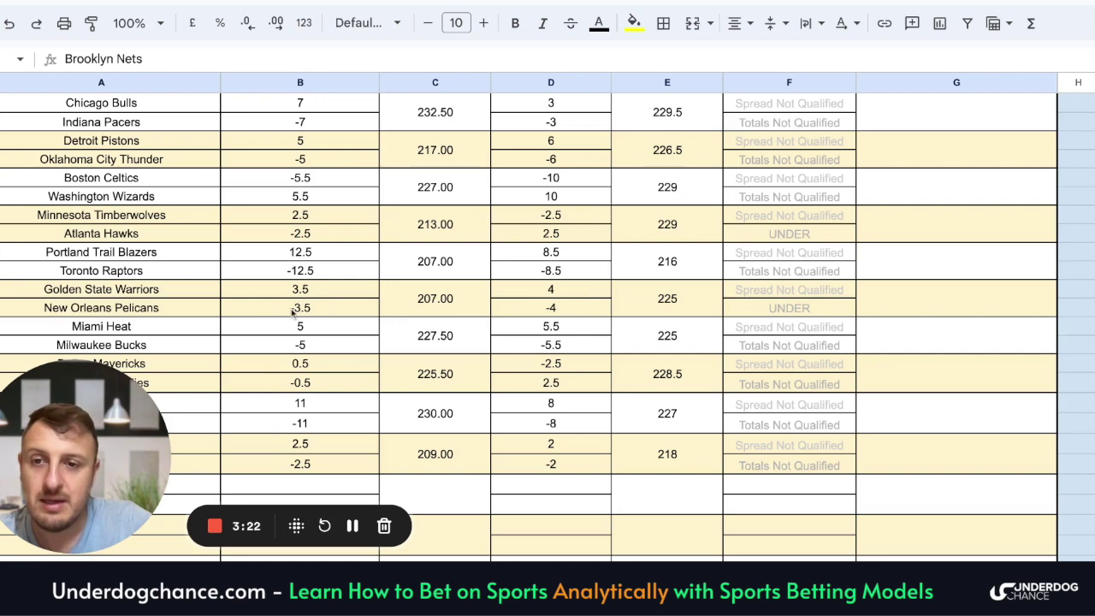
pyautogui.scroll(-3, 293, 313)
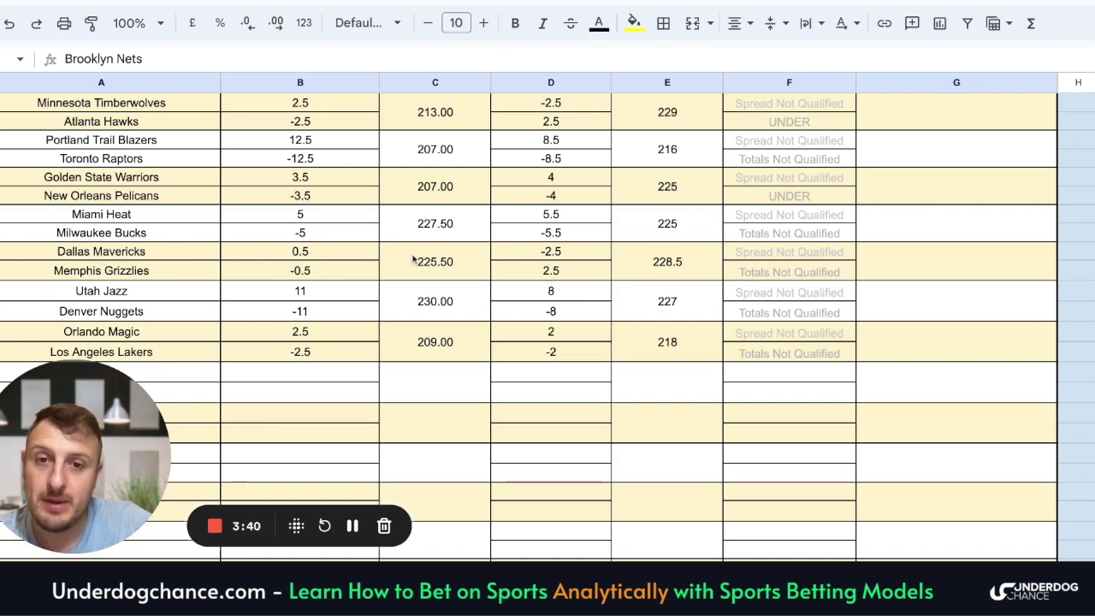
pyautogui.scroll(-1, 171, 274)
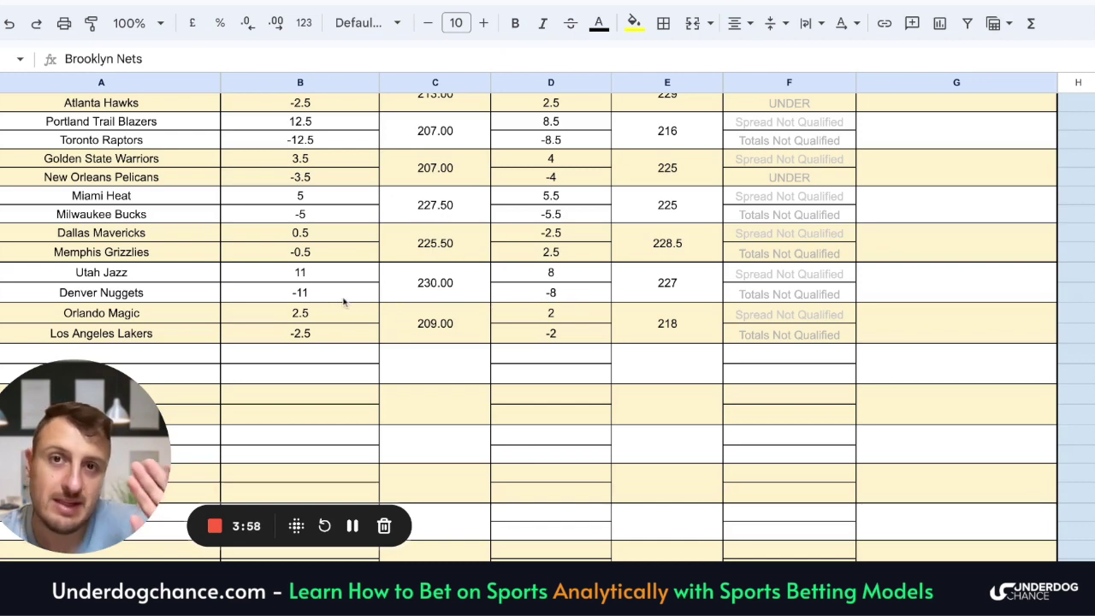
pyautogui.scroll(-1, 422, 301)
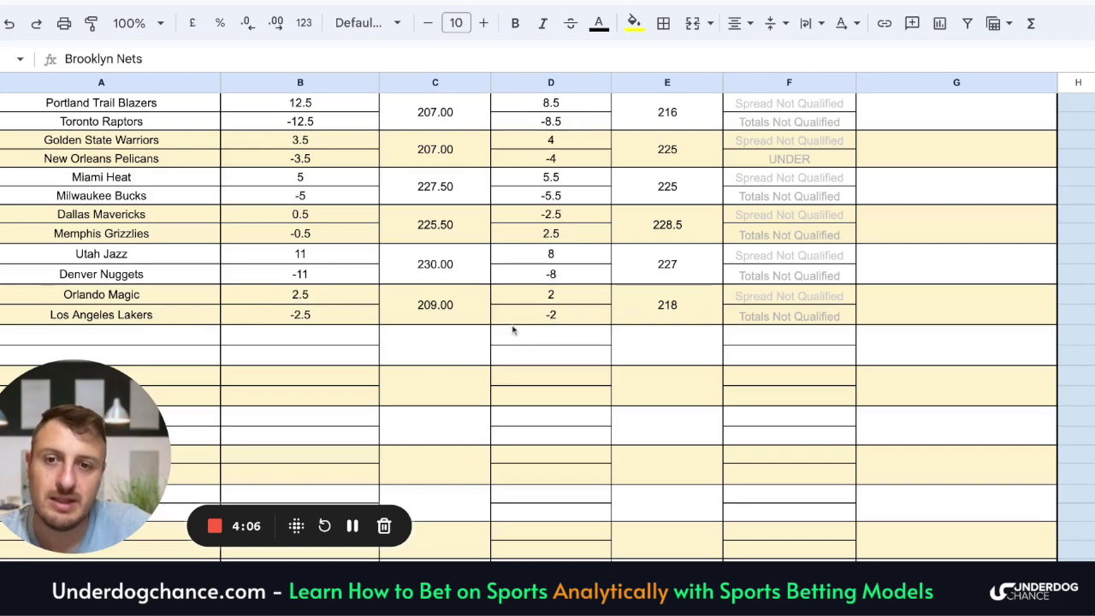
pyautogui.scroll(3, 450, 347)
pyautogui.scroll(3, 450, 347)
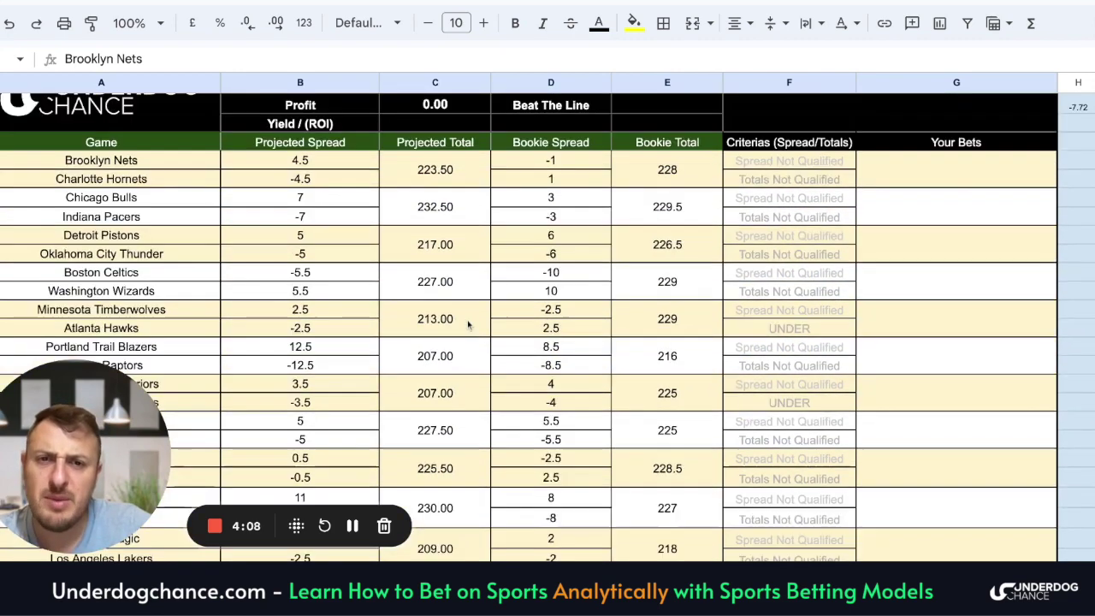
pyautogui.scroll(-1, 471, 318)
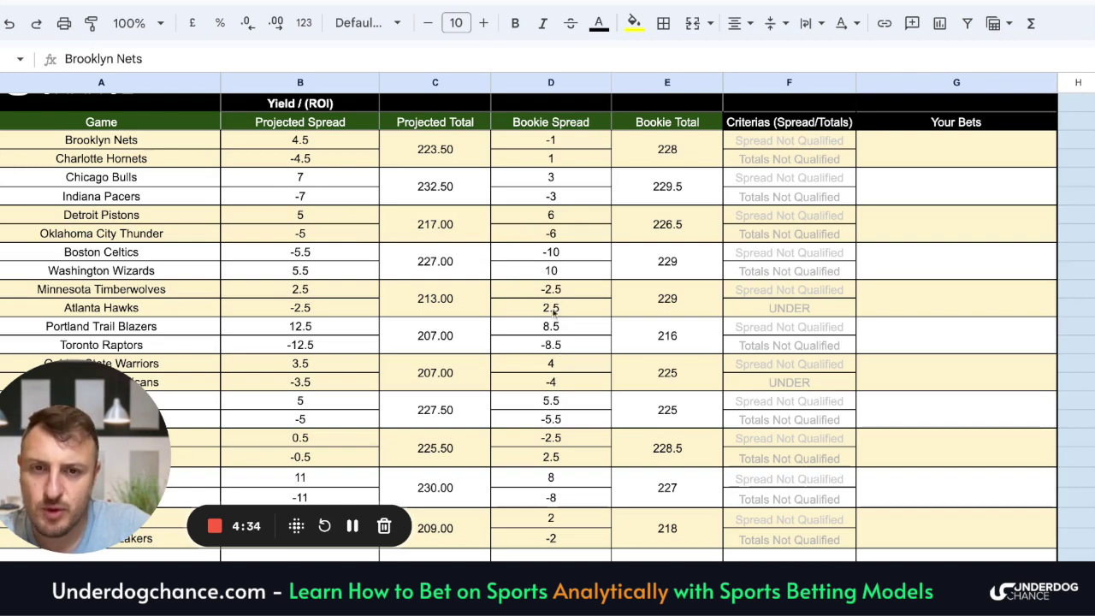
pyautogui.scroll(-1, 554, 299)
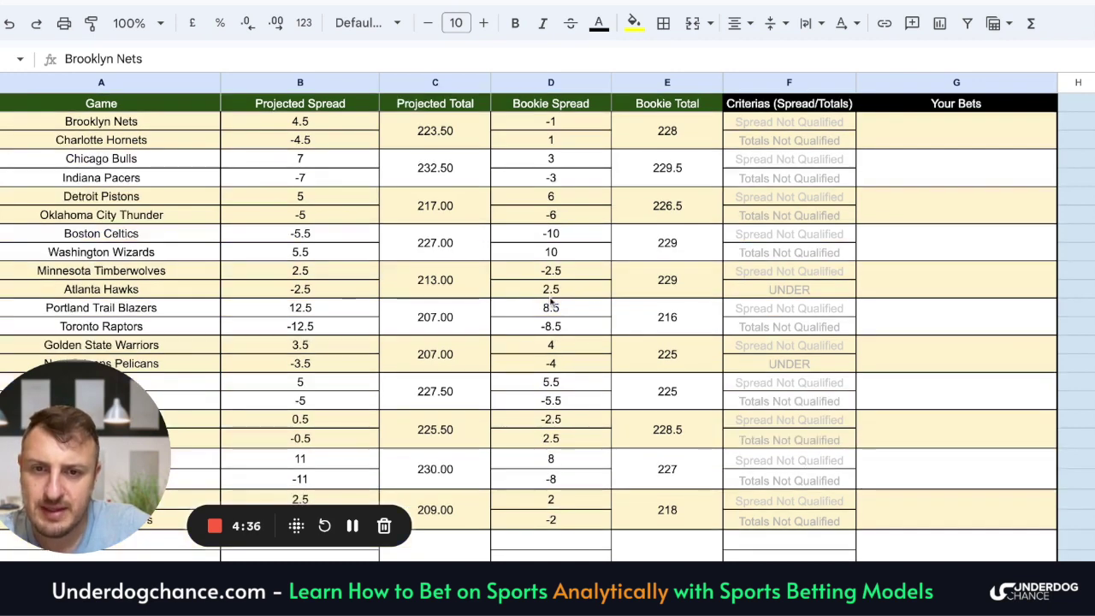
pyautogui.scroll(-1, 552, 304)
pyautogui.scroll(-2, 553, 304)
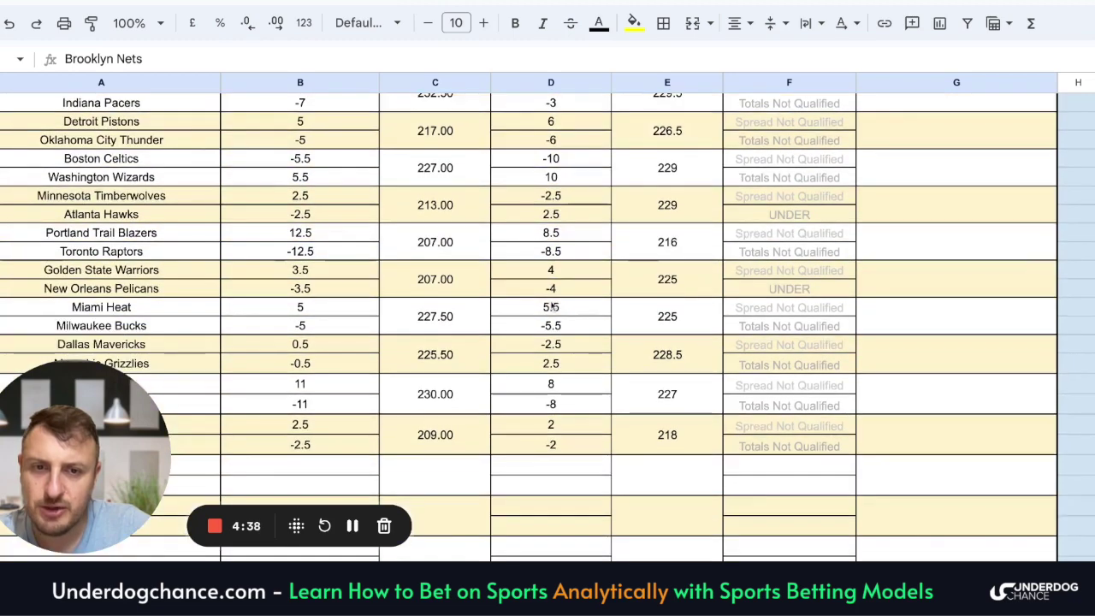
pyautogui.scroll(4, 554, 304)
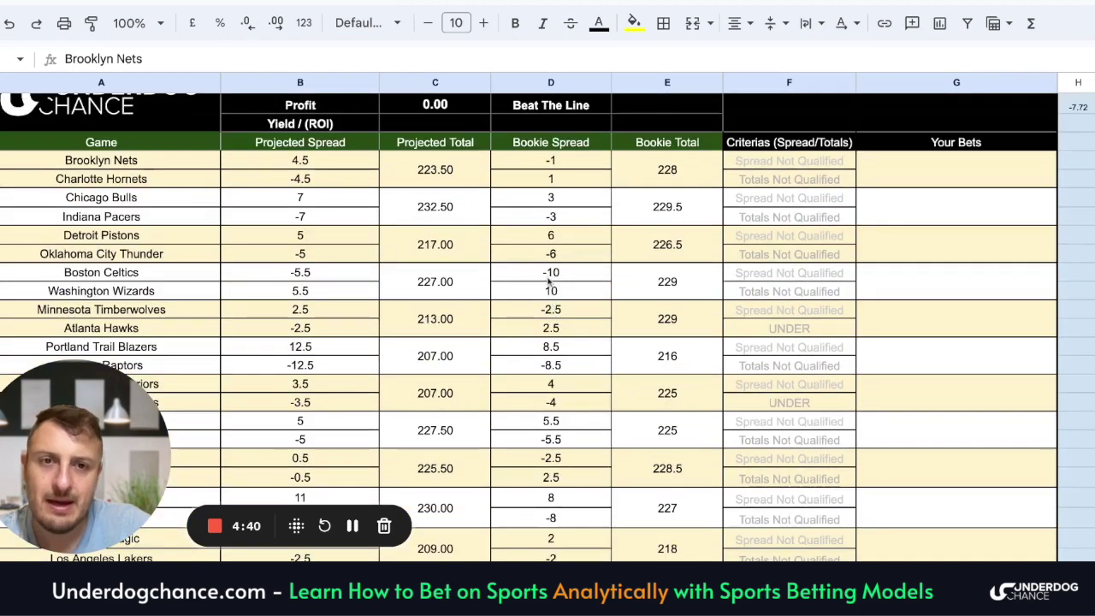
# Step: Copy Dallas Mavericks and Memphis Grizzlies from the games table into the two yellow Type Teams cells as values only
pyautogui.scroll(-1, 550, 289)
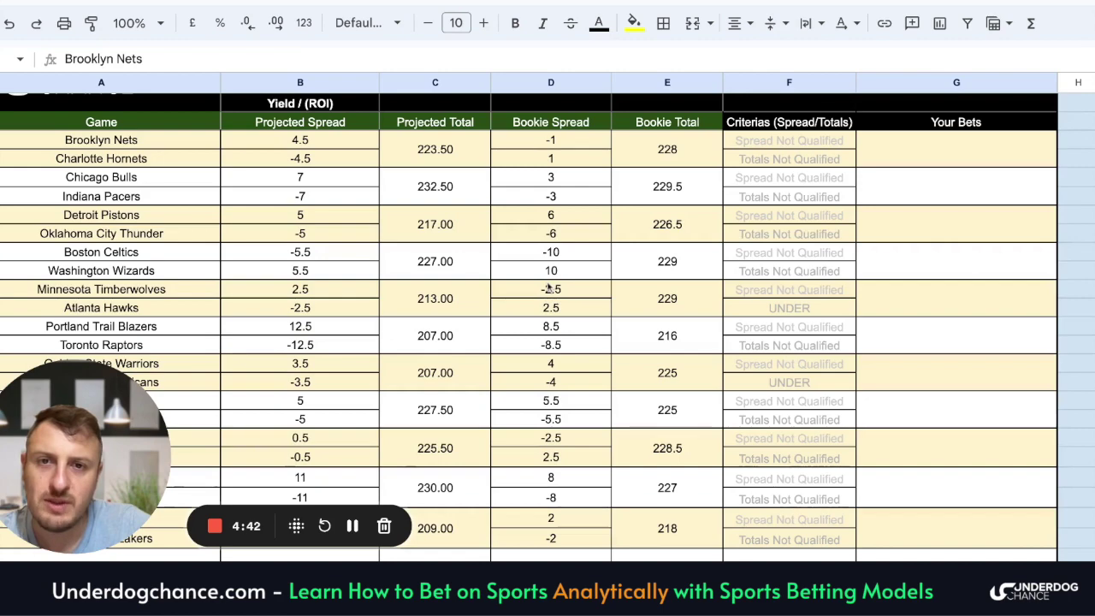
pyautogui.scroll(-1, 550, 290)
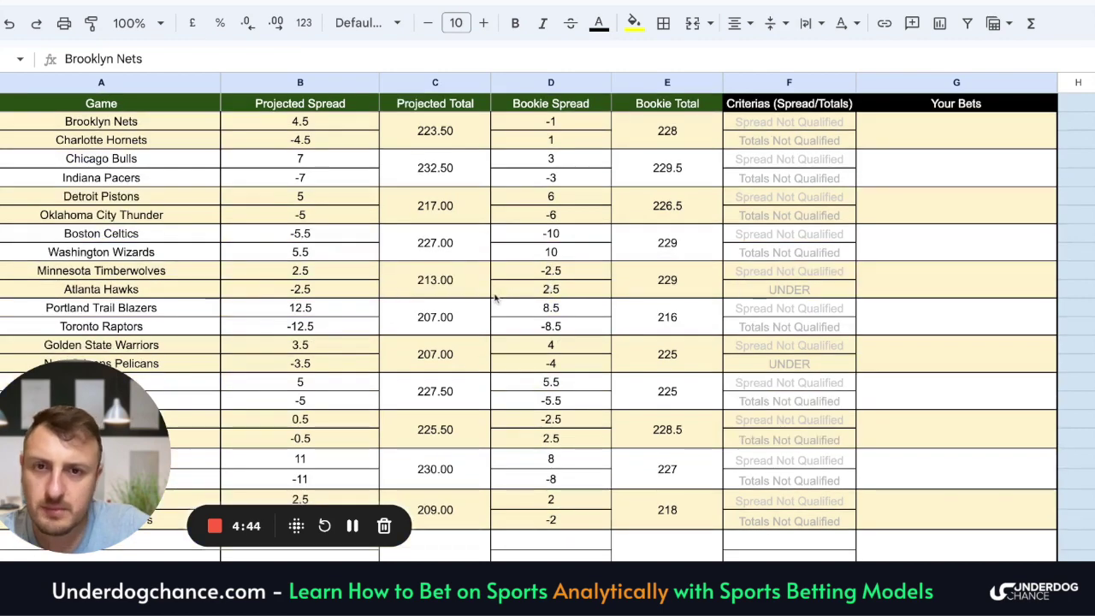
pyautogui.scroll(-5, 247, 298)
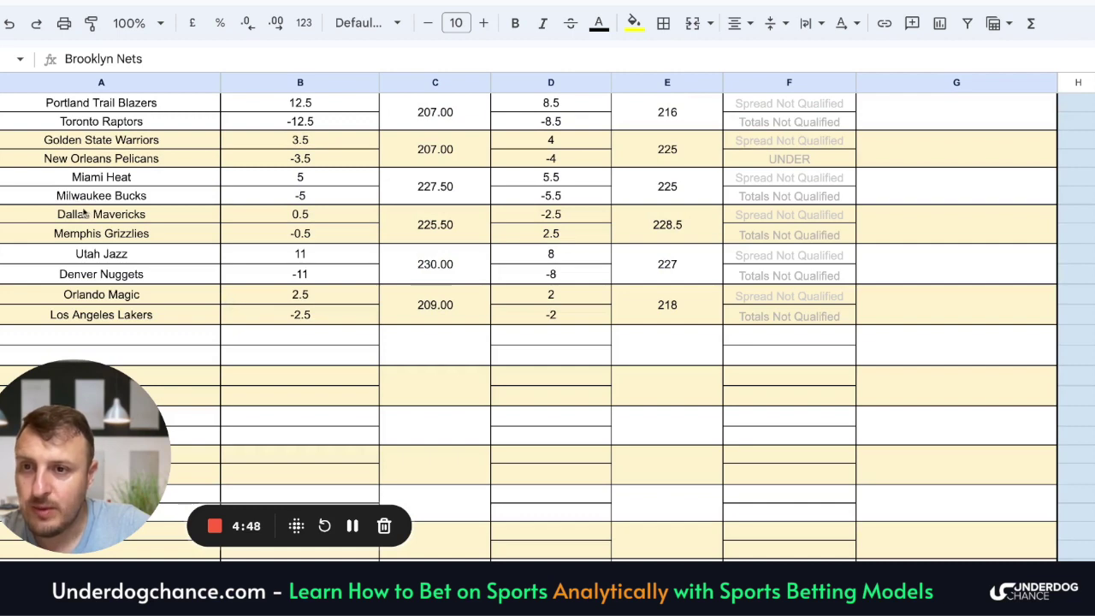
pyautogui.moveTo(86, 214); pyautogui.dragTo(100, 254)
pyautogui.rightClick(118, 219)
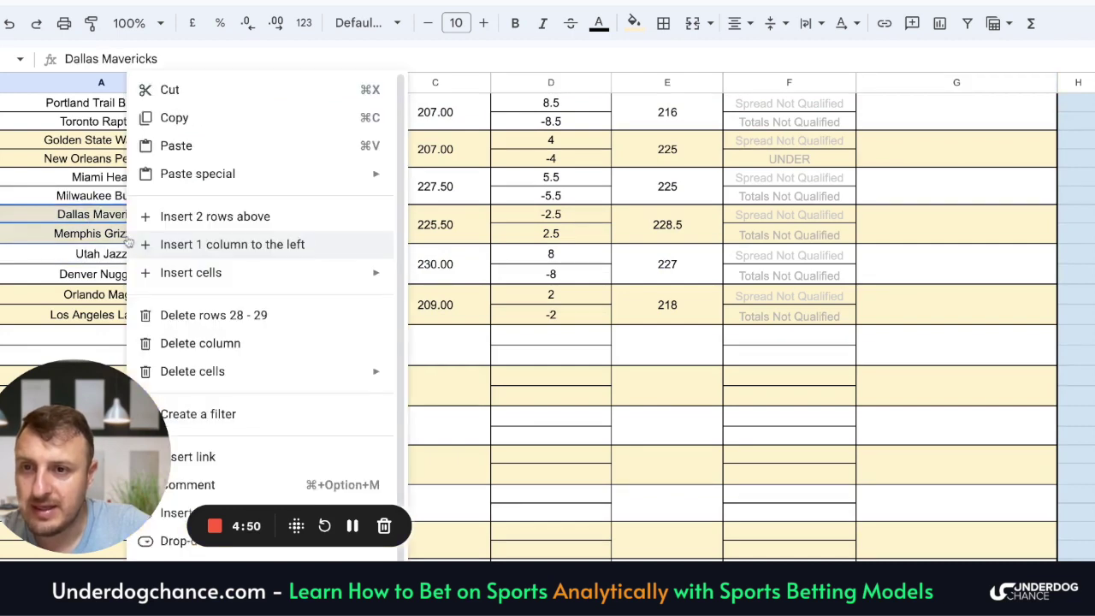
pyautogui.click(171, 115)
pyautogui.scroll(8, 85, 158)
pyautogui.rightClick(86, 158)
pyautogui.moveTo(146, 173)
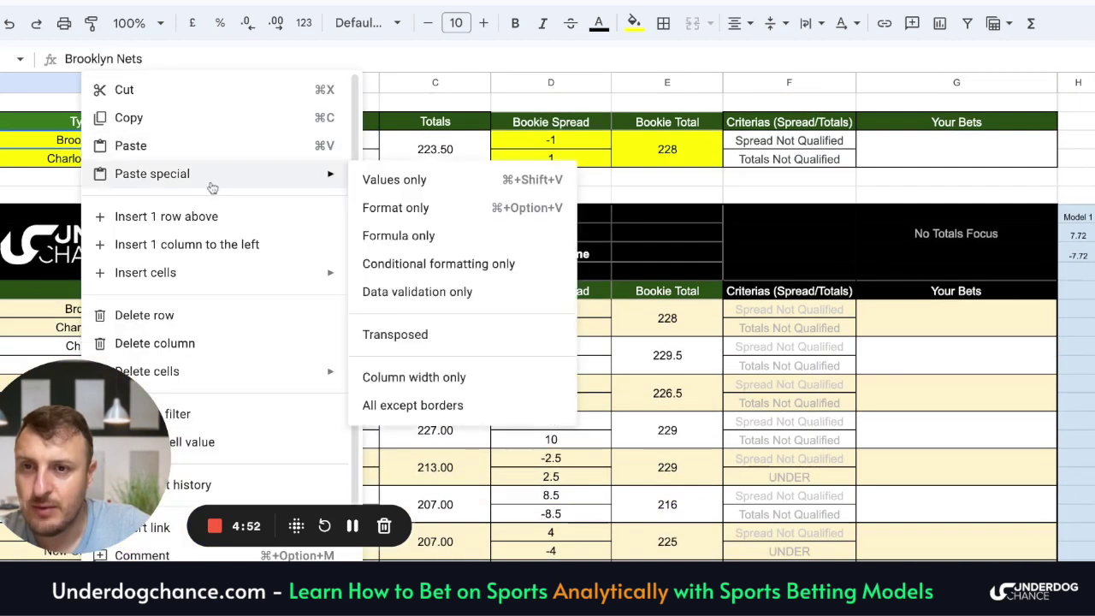
pyautogui.click(402, 179)
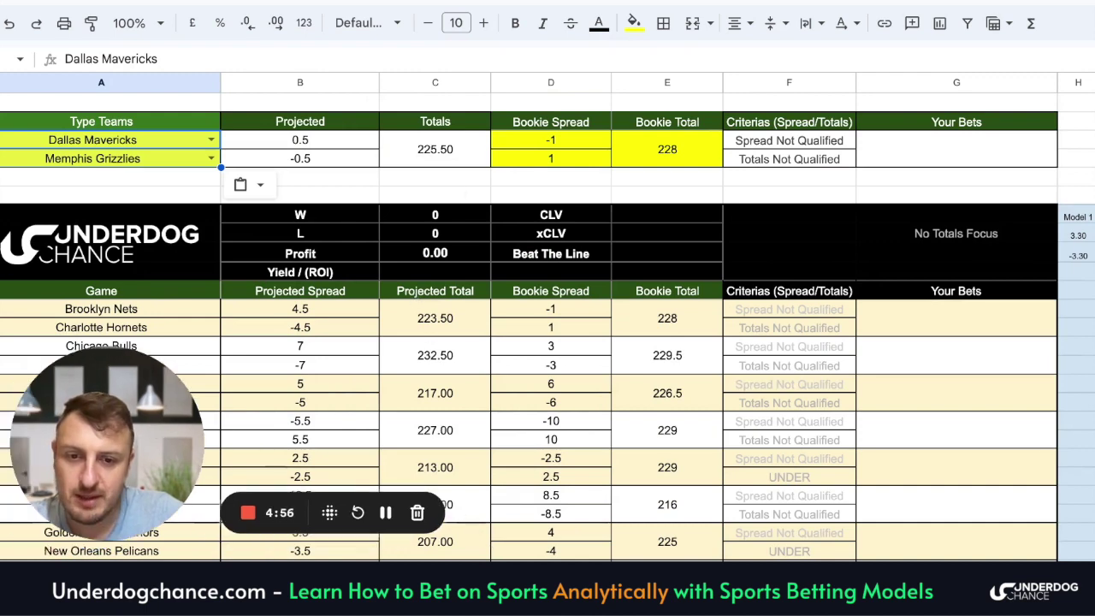
# Step: Examine the Dallas Mavericks and Memphis Grizzlies lineups with their expected possessions and points on the lineup sheet
pyautogui.hotkey('ctrl', 'pagedown')
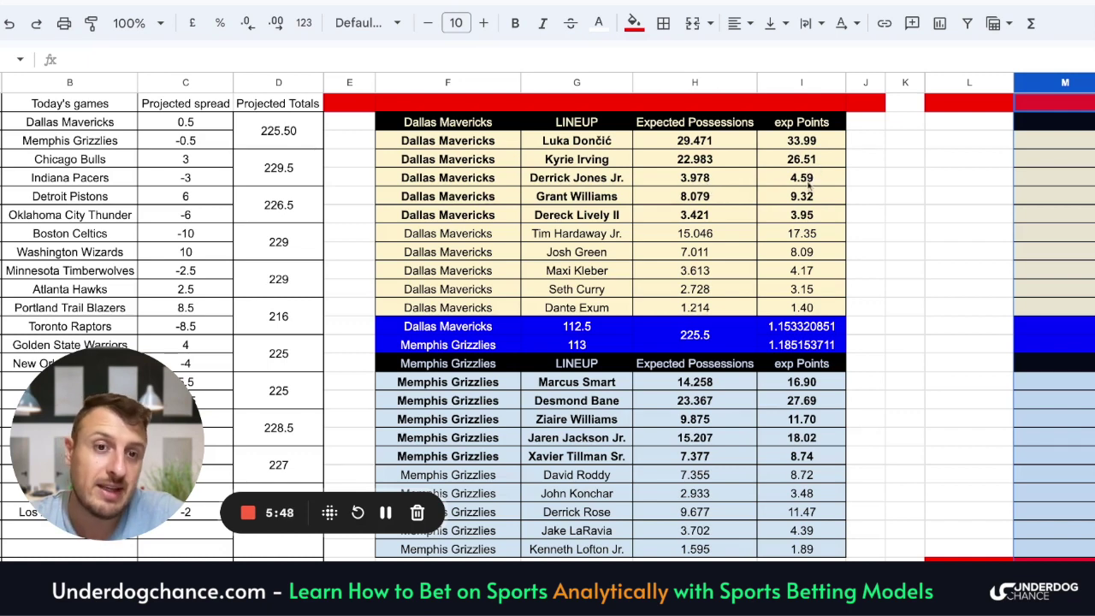
pyautogui.scroll(-2, 791, 190)
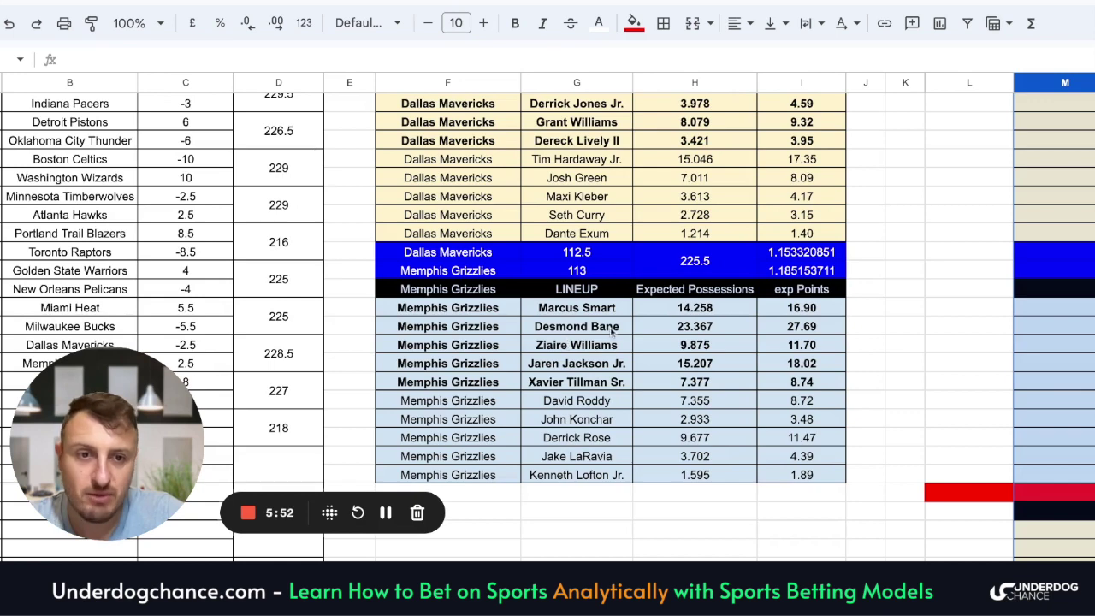
pyautogui.scroll(1, 600, 364)
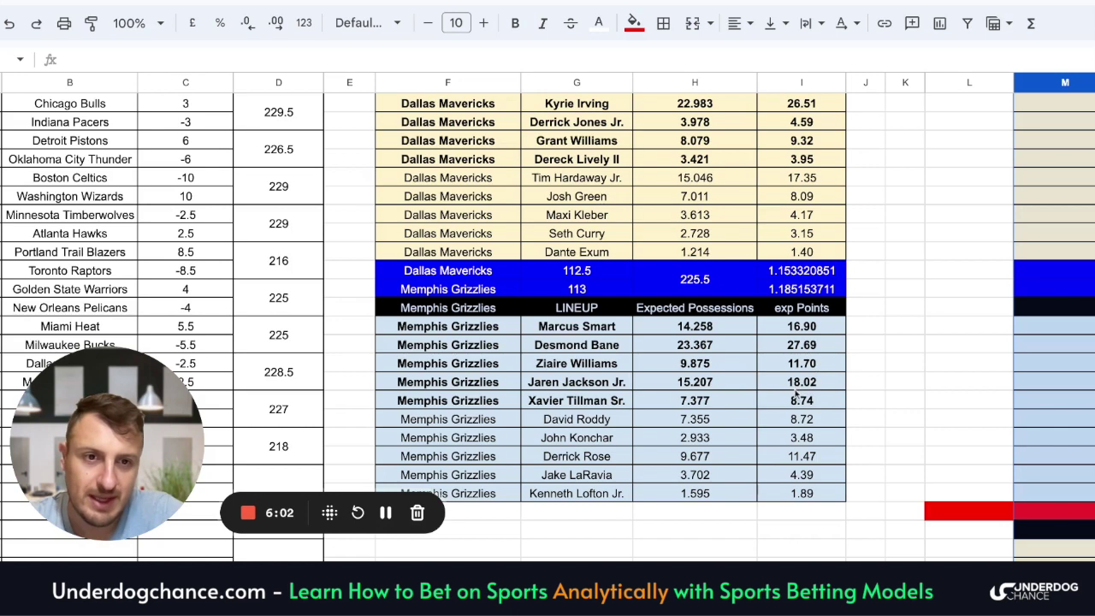
pyautogui.scroll(1, 804, 390)
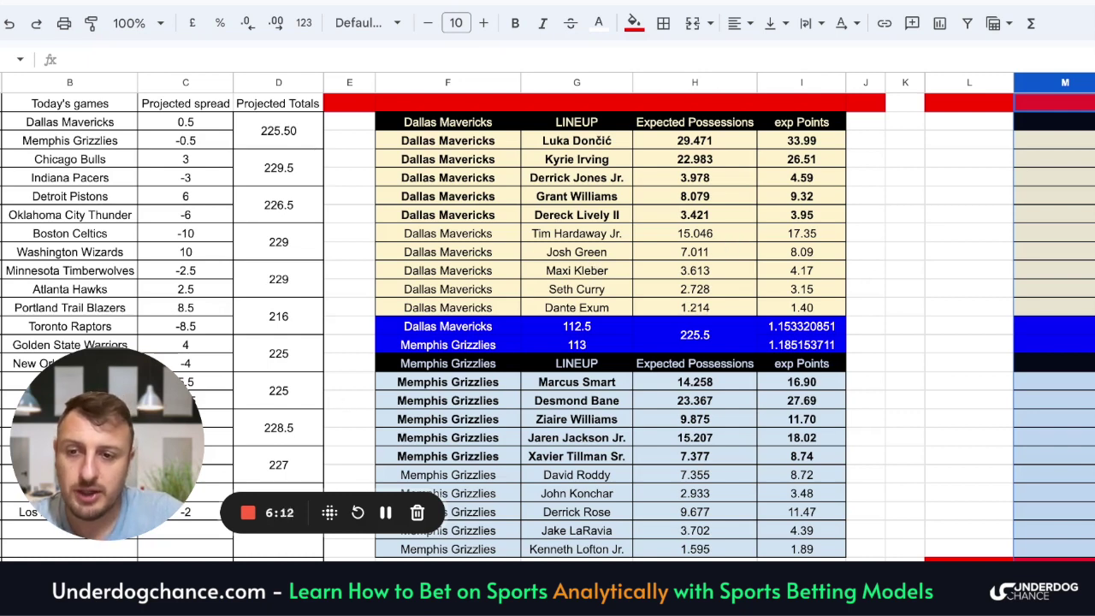
# Step: Copy Golden State Warriors and New Orleans Pelicans from the games table into the two yellow Type Teams cells as values only
pyautogui.hotkey('ctrl', 'shift', 'pagedown')
pyautogui.scroll(-3, 231, 267)
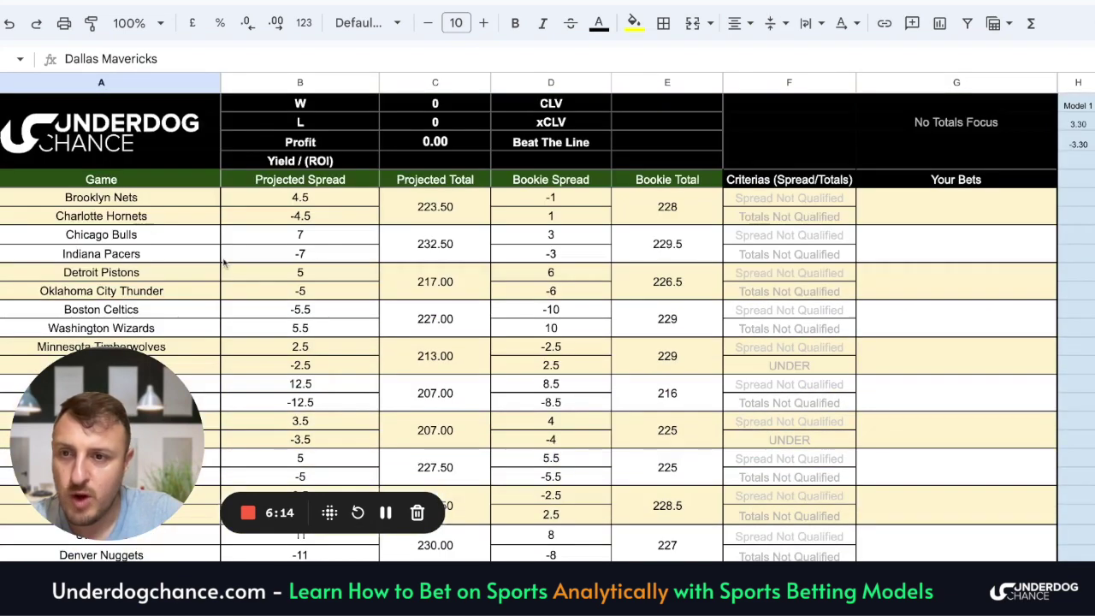
pyautogui.scroll(-3, 224, 264)
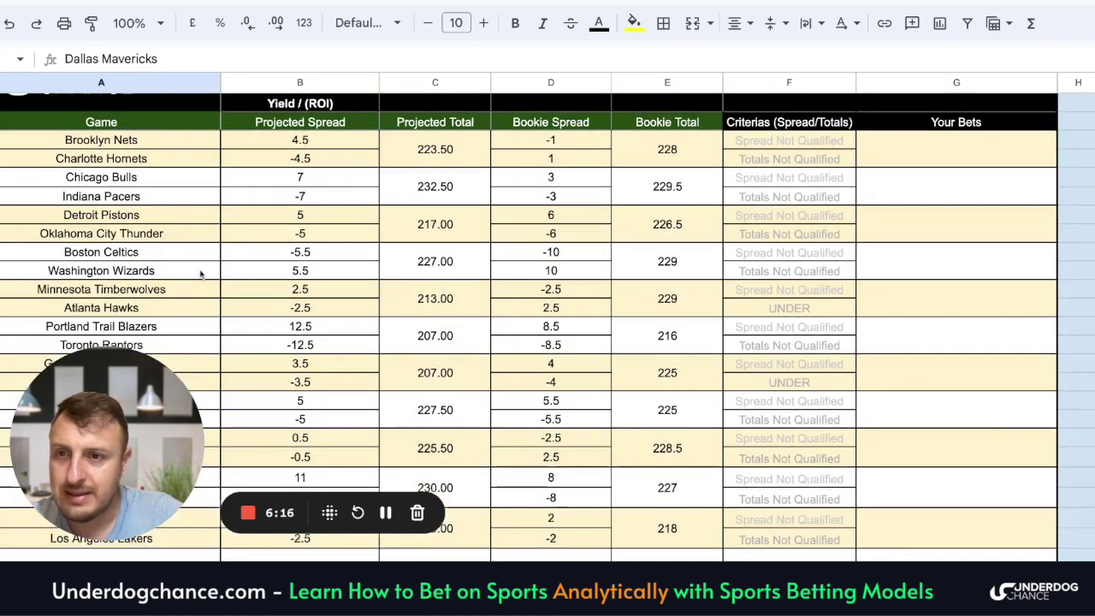
pyautogui.scroll(-3, 154, 259)
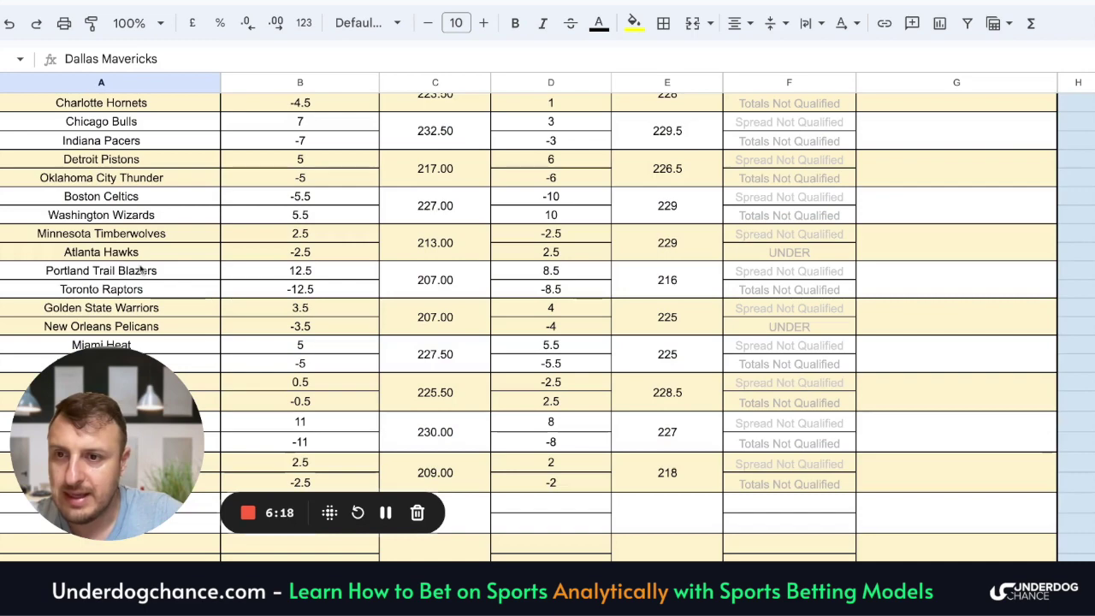
pyautogui.scroll(-1, 147, 291)
pyautogui.moveTo(147, 291); pyautogui.dragTo(154, 310)
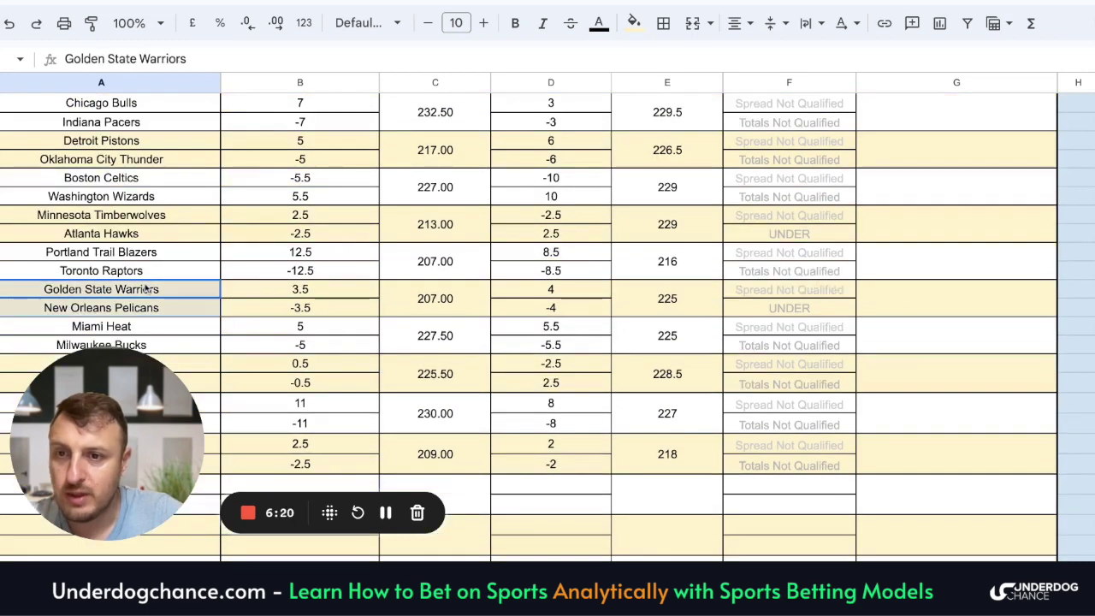
pyautogui.rightClick(154, 310)
pyautogui.click(214, 128)
pyautogui.scroll(10, 214, 256)
pyautogui.rightClick(93, 139)
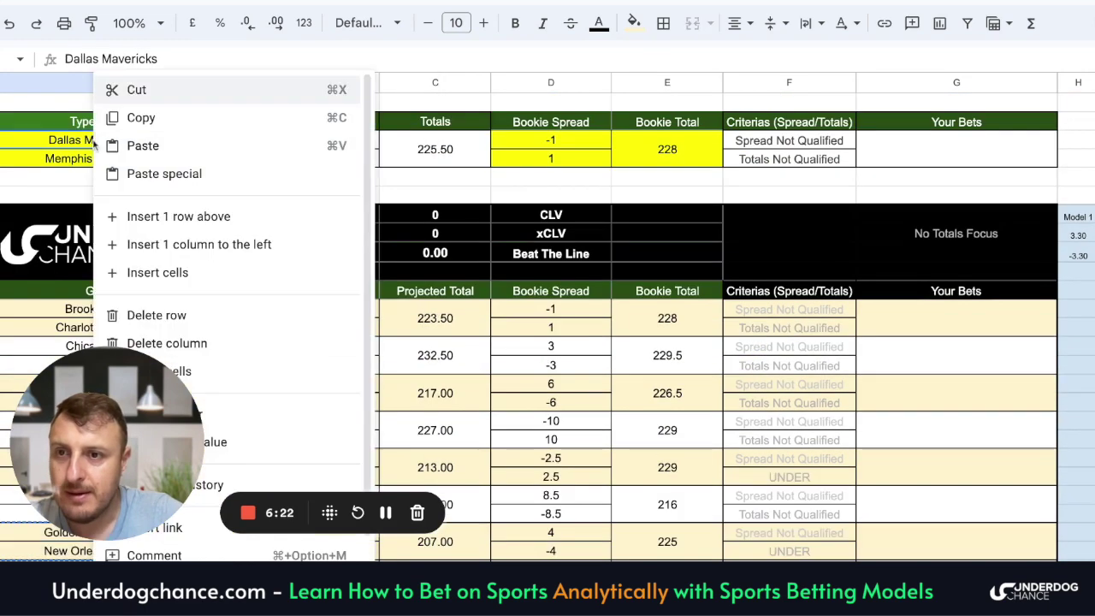
pyautogui.click(457, 182)
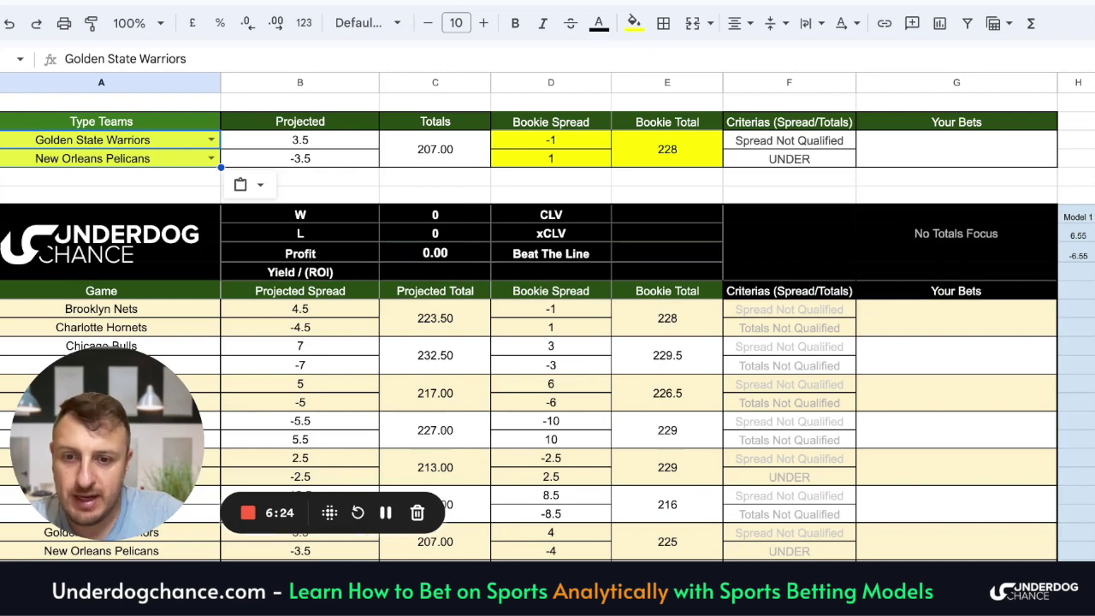
# Step: Examine the Golden State Warriors and New Orleans Pelicans lineups with their expected possessions and points on the lineup sheet
pyautogui.hotkey('ctrl', 'shift', 'pagedown')
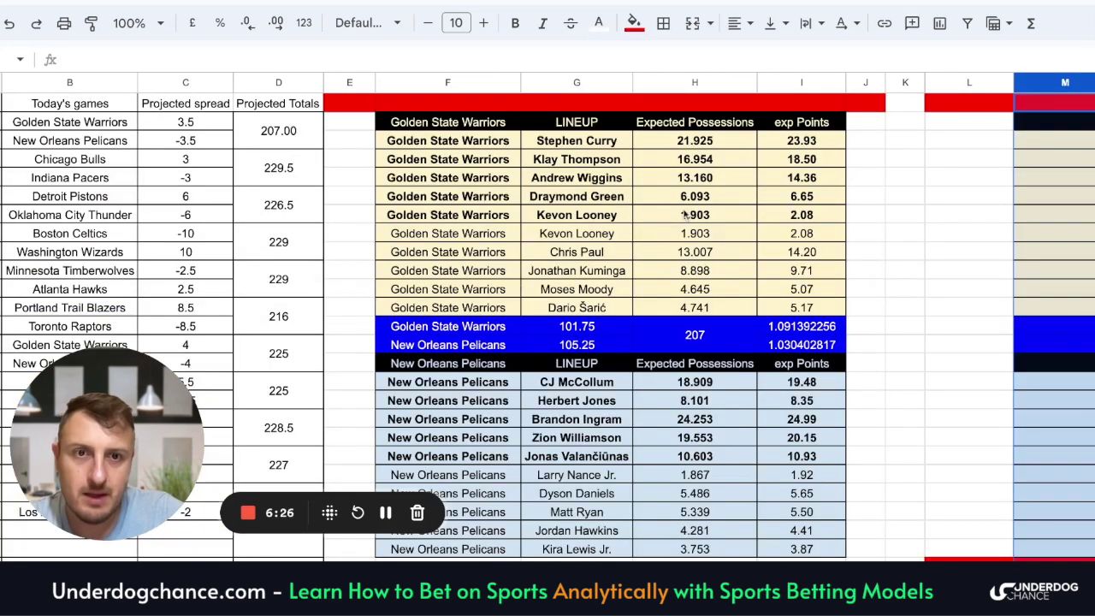
pyautogui.scroll(-3, 693, 283)
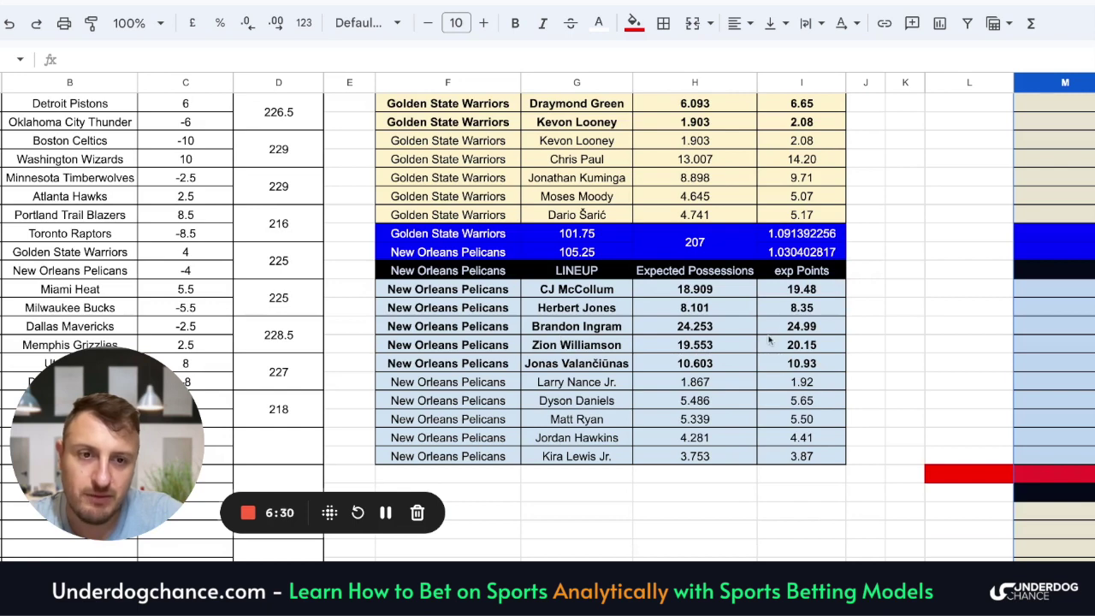
pyautogui.scroll(3, 714, 316)
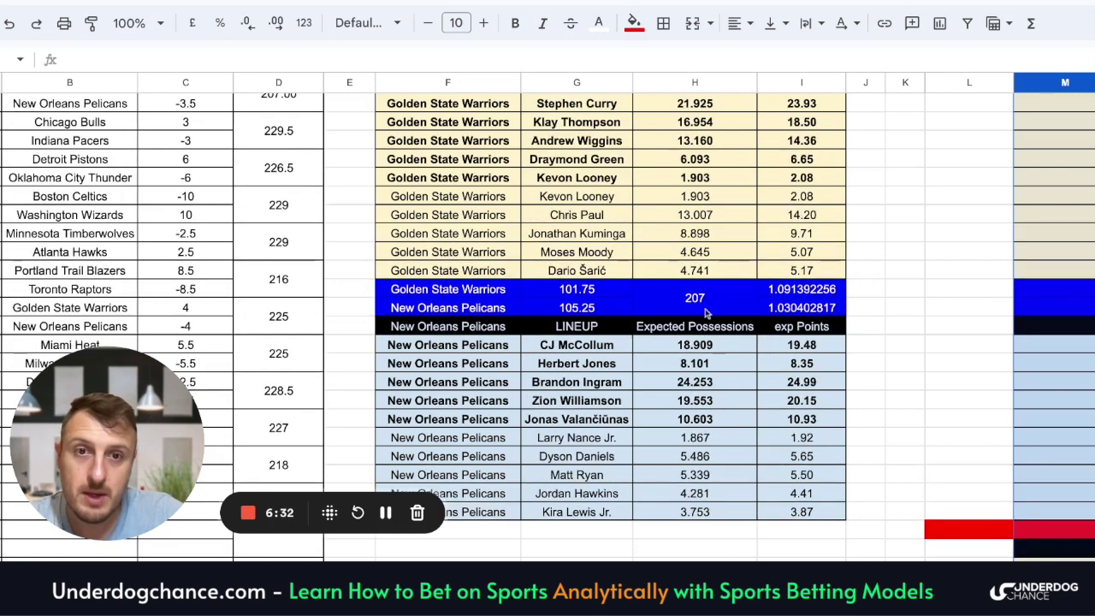
pyautogui.scroll(-1, 706, 312)
# Step: Return to the games sheet and review the projected and bookie spreads, totals and criteria for all listed games
pyautogui.hotkey('ctrl', 'shift', 'pageup')
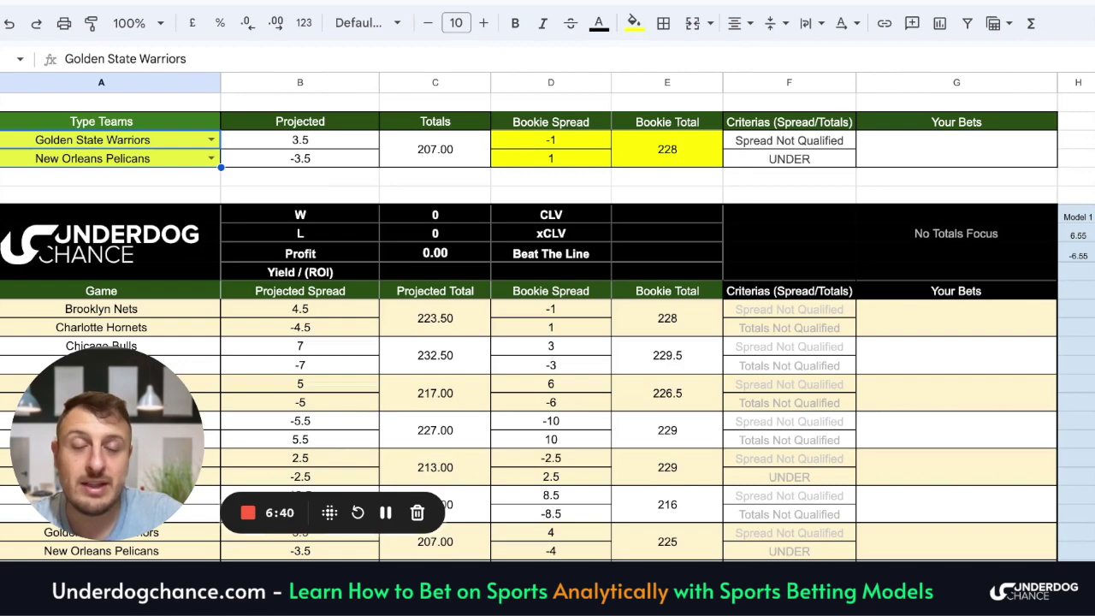
pyautogui.scroll(-3, 496, 298)
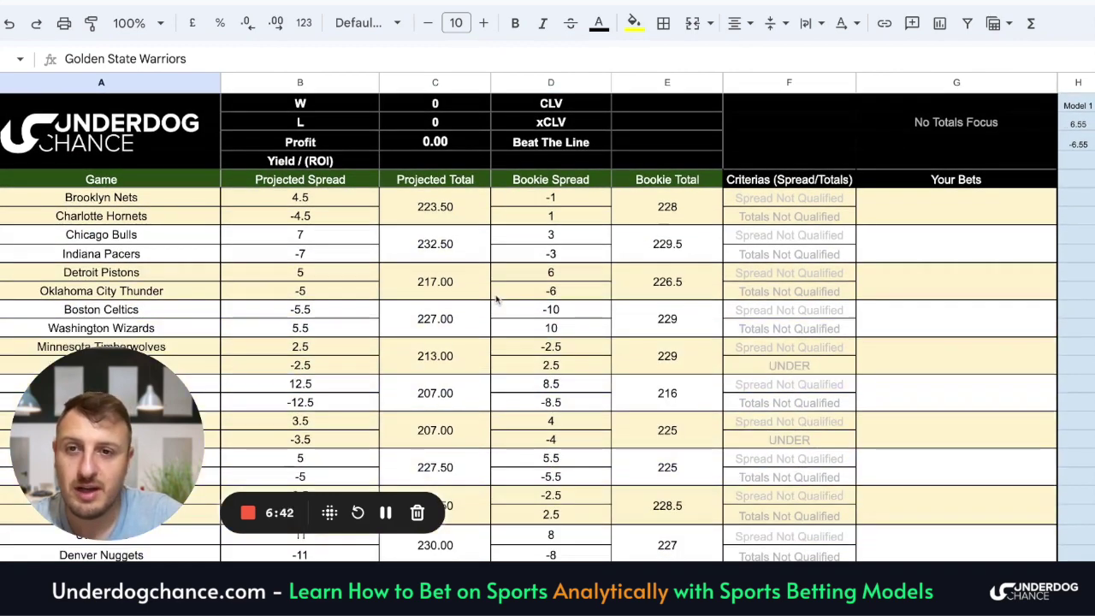
pyautogui.scroll(-2, 496, 298)
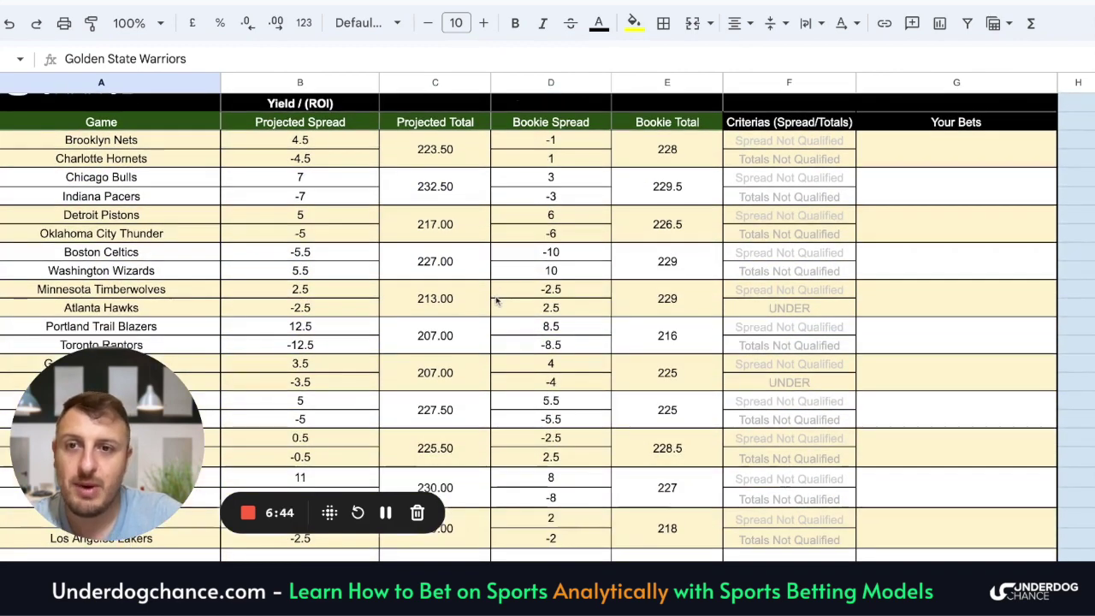
pyautogui.scroll(-1, 496, 300)
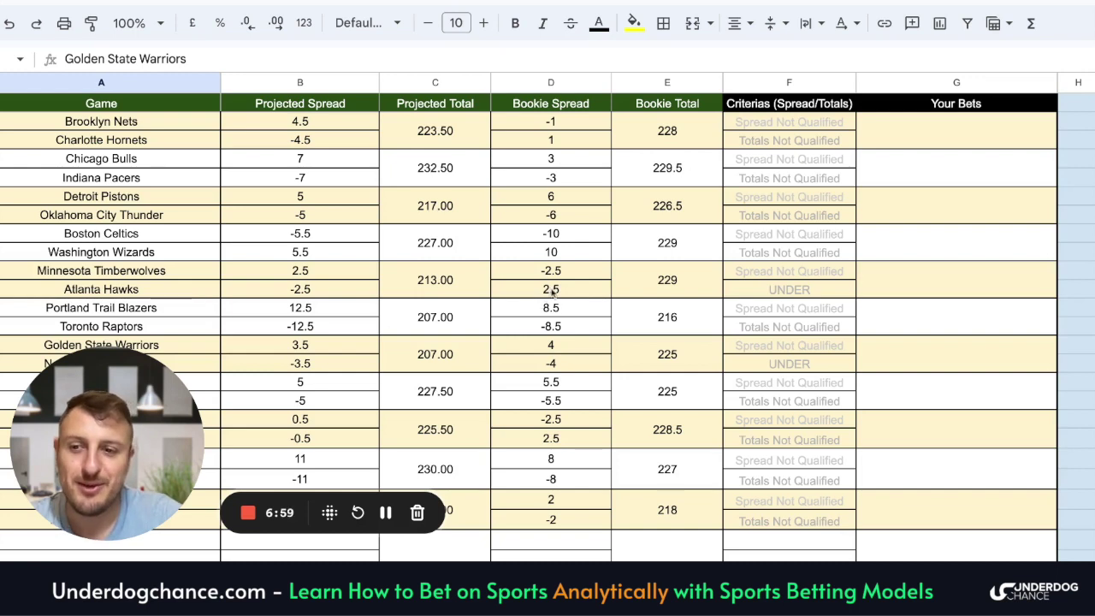
pyautogui.click(248, 512)
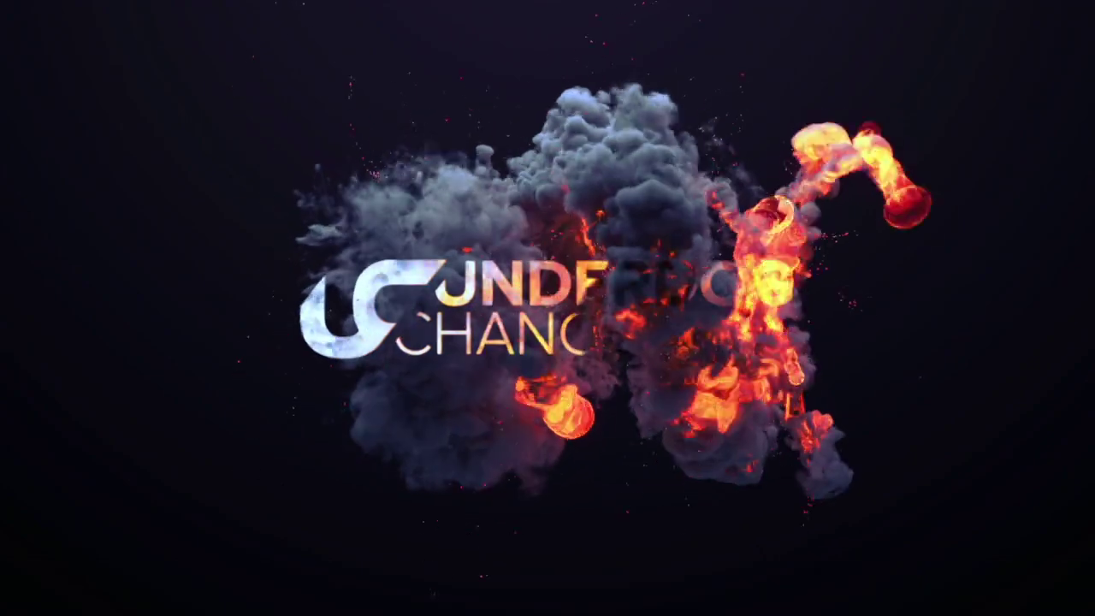